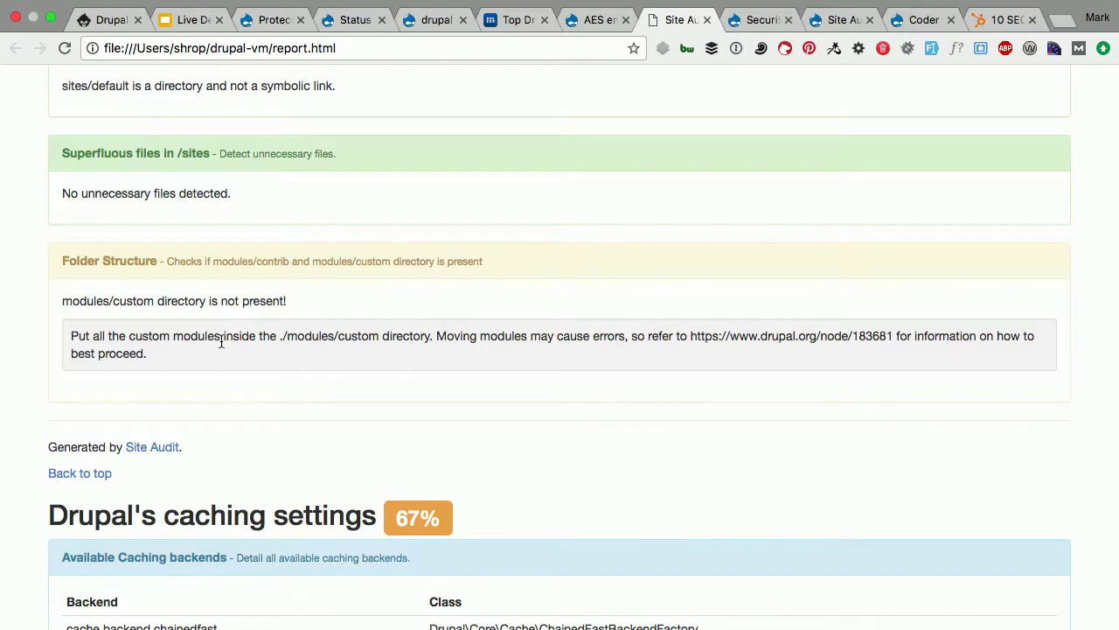
Step: Review the caching settings section of the Site Audit report, covering caching backends, cached page expiration, and CSS and JavaScript aggregation
scroll(221, 344, "down", 5)
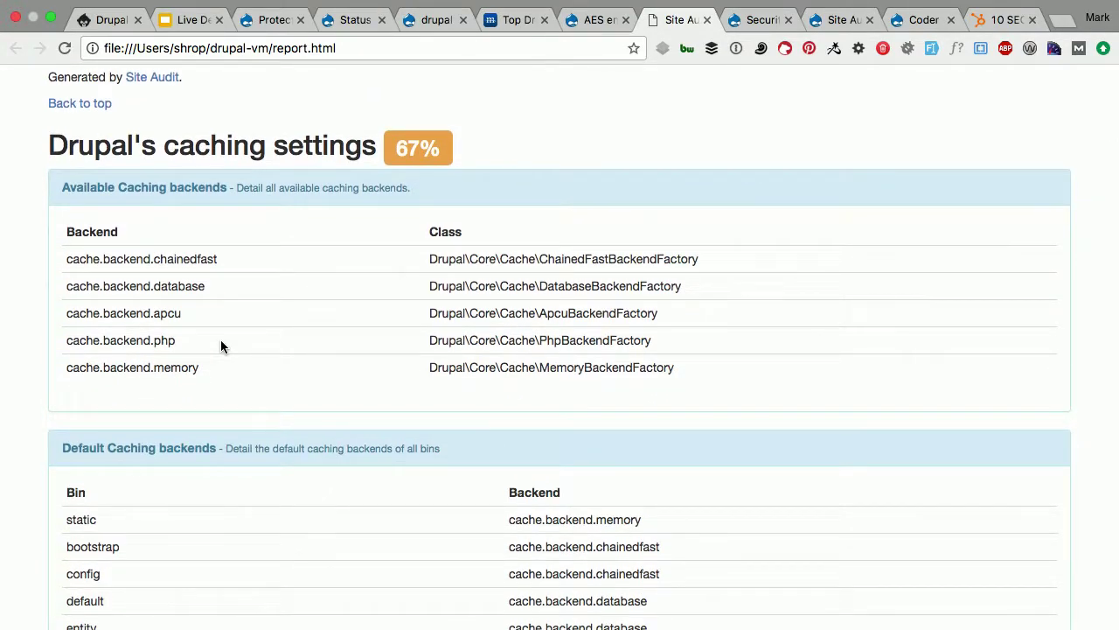
scroll(220, 346, "down", 1)
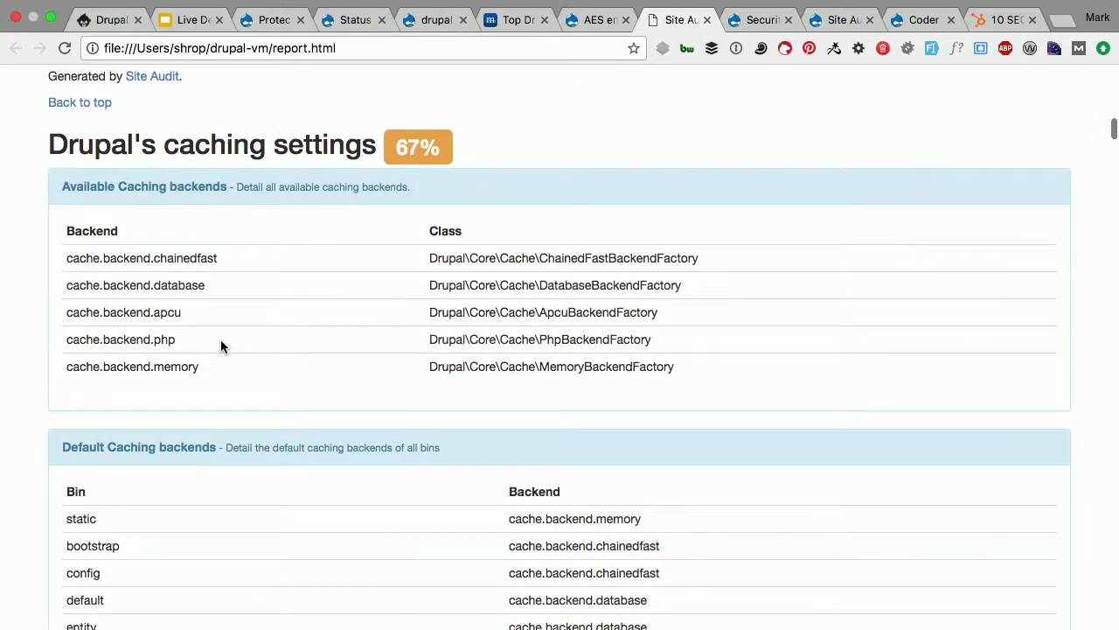
scroll(220, 346, "down", 1)
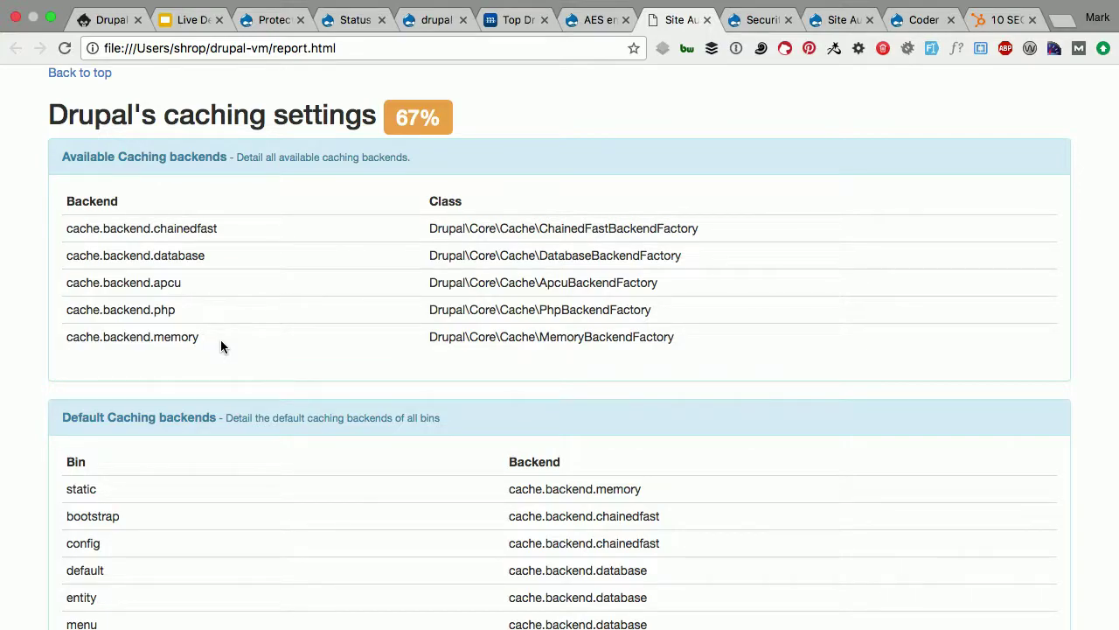
scroll(221, 348, "down", 10)
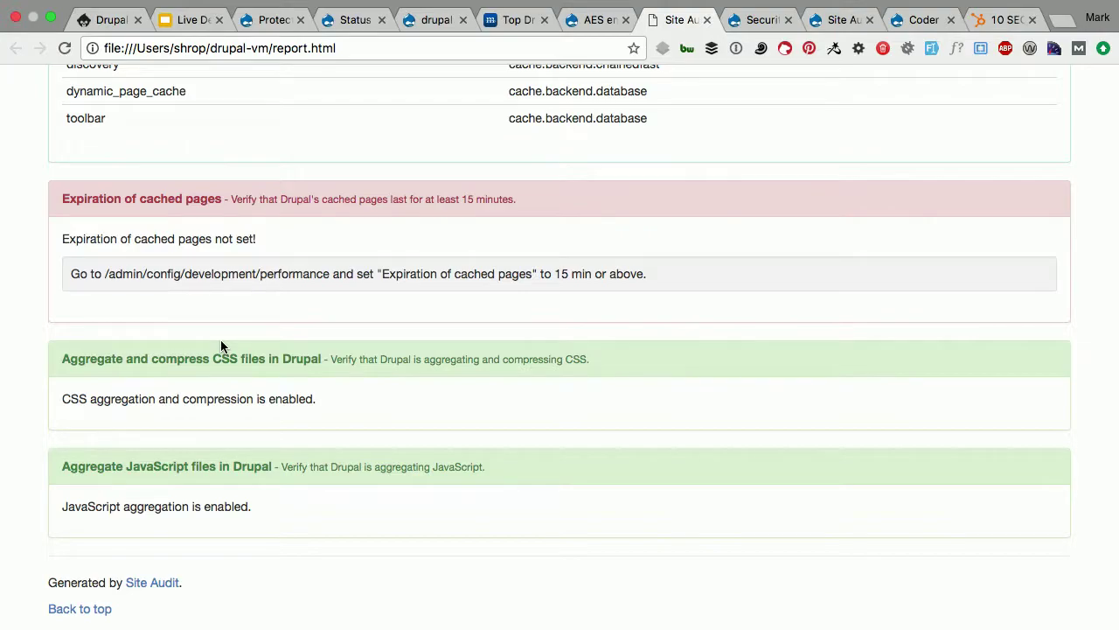
scroll(220, 347, "down", 3)
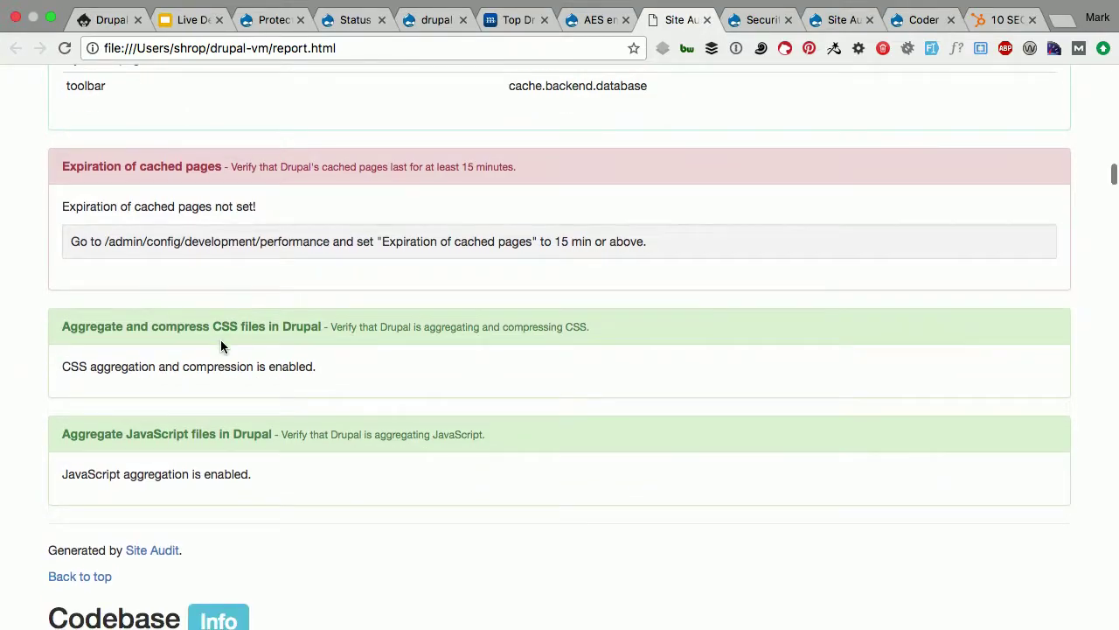
Step: Examine the Codebase section of the report, from folder and managed file sizes through Git contributions to the PHP code checks
scroll(221, 341, "down", 10)
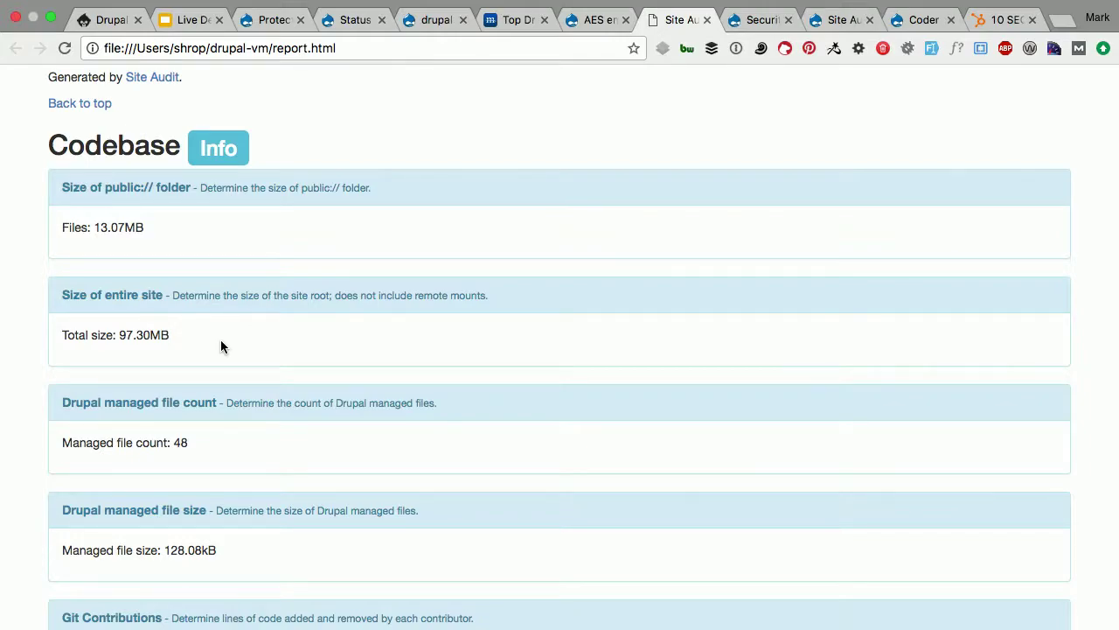
scroll(221, 347, "down", 1)
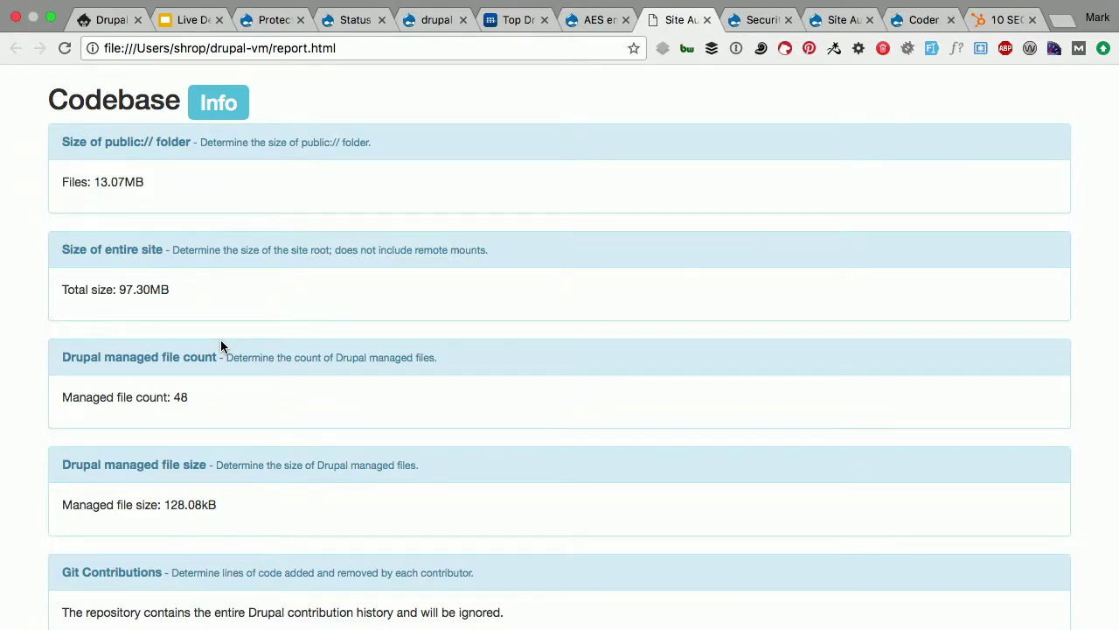
scroll(221, 347, "down", 1)
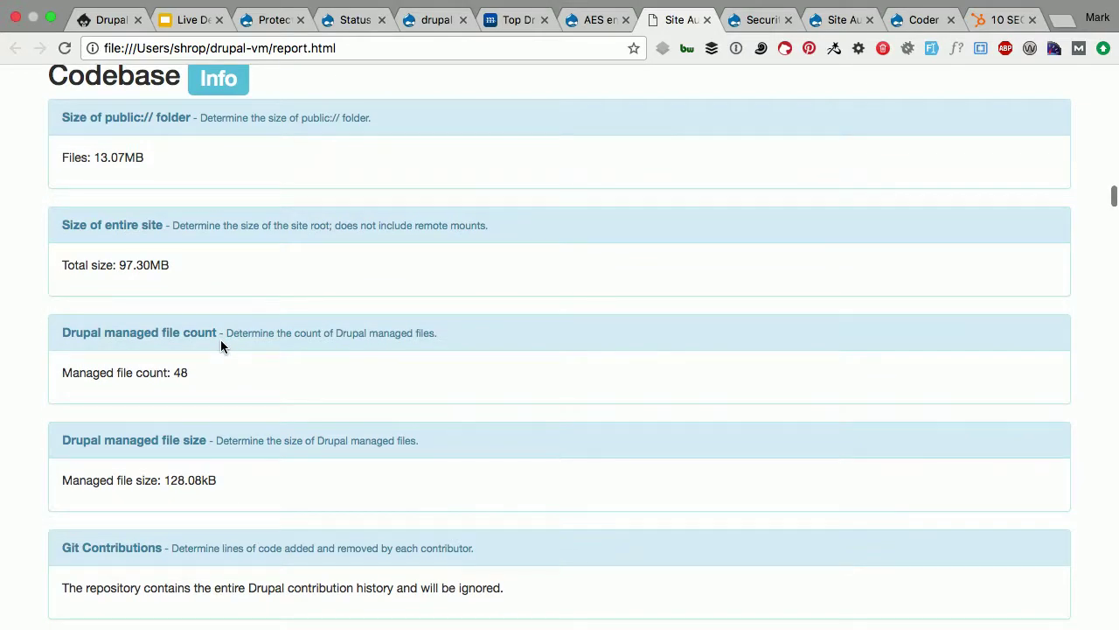
scroll(220, 346, "down", 3)
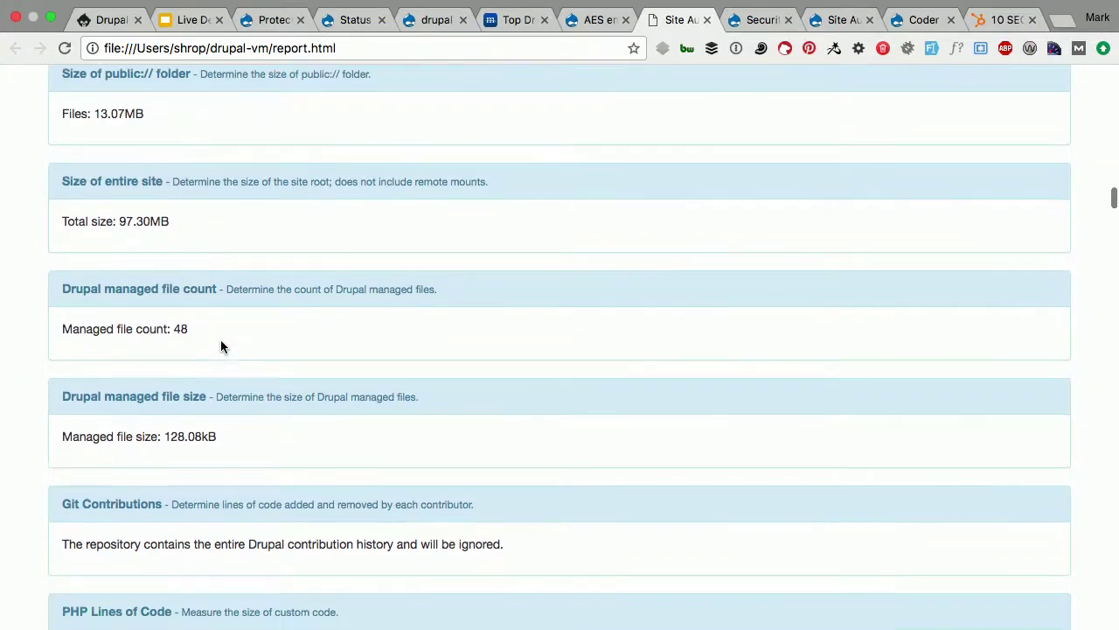
scroll(221, 346, "down", 3)
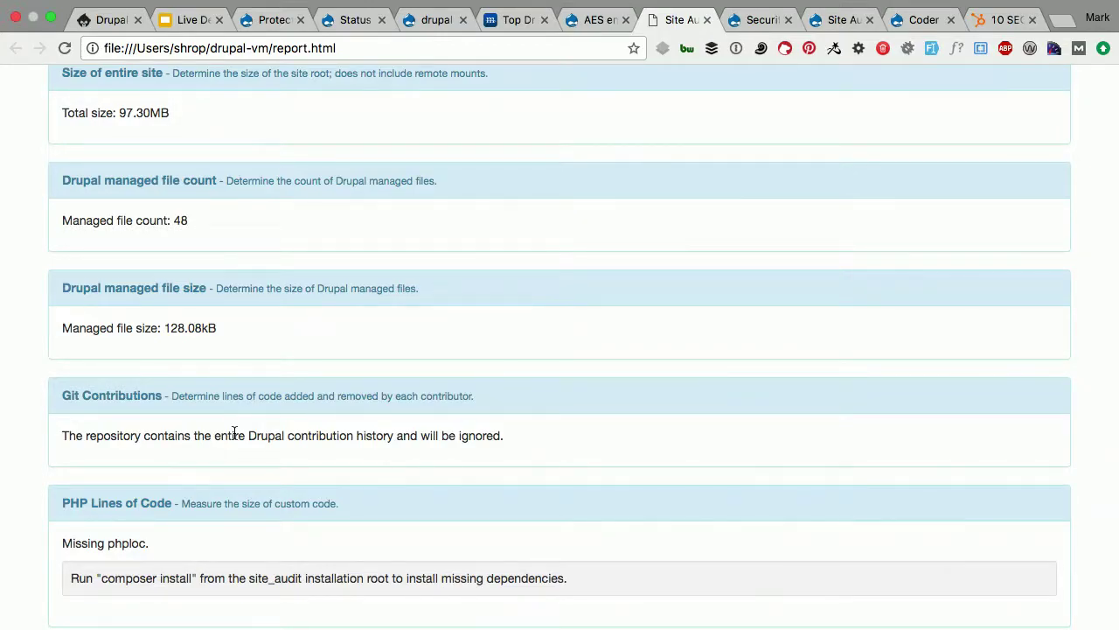
scroll(234, 434, "down", 10)
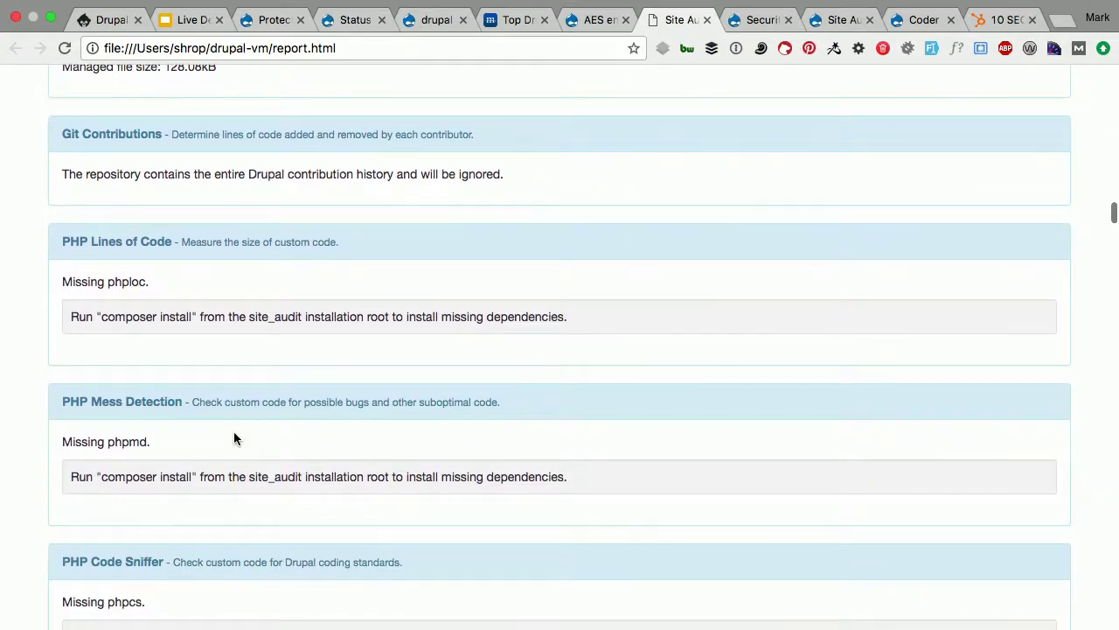
scroll(234, 439, "down", 2)
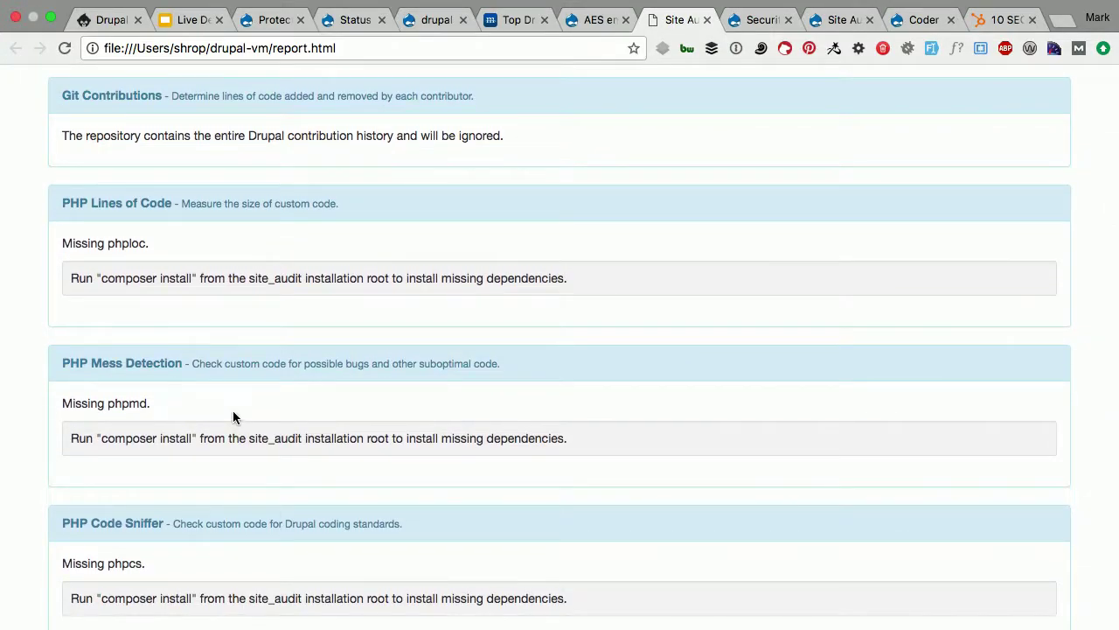
scroll(233, 417, "down", 3)
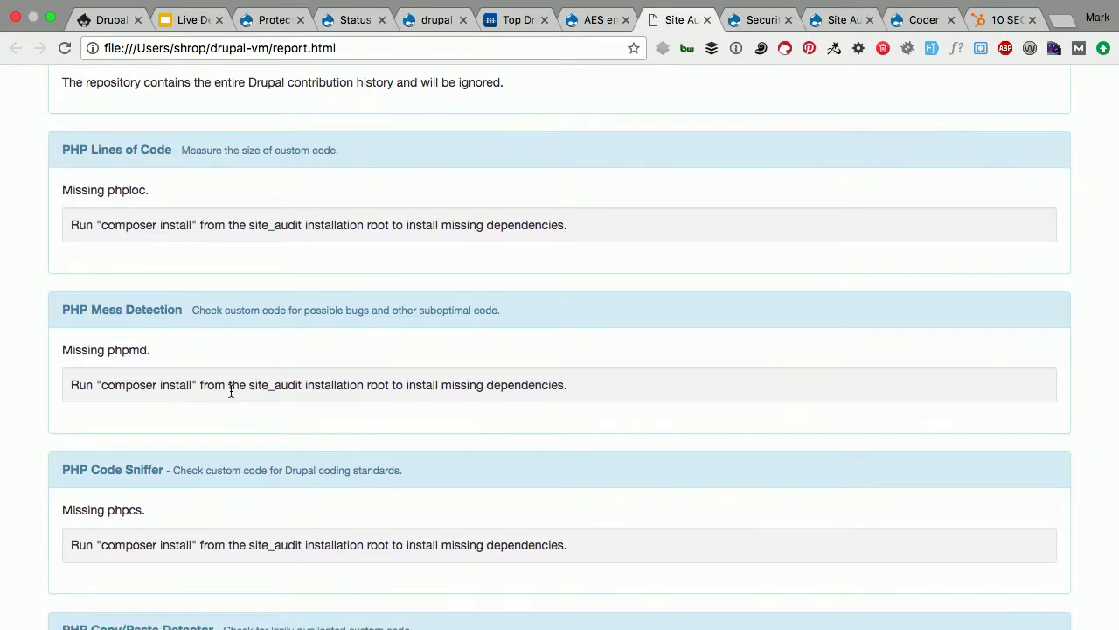
scroll(231, 392, "down", 1)
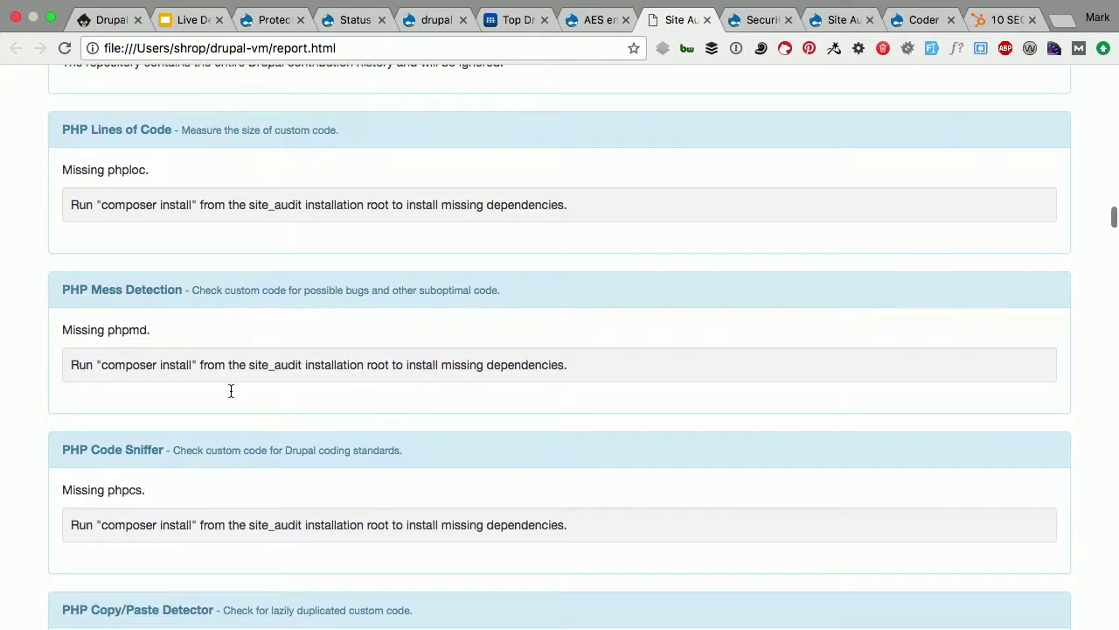
scroll(231, 392, "down", 2)
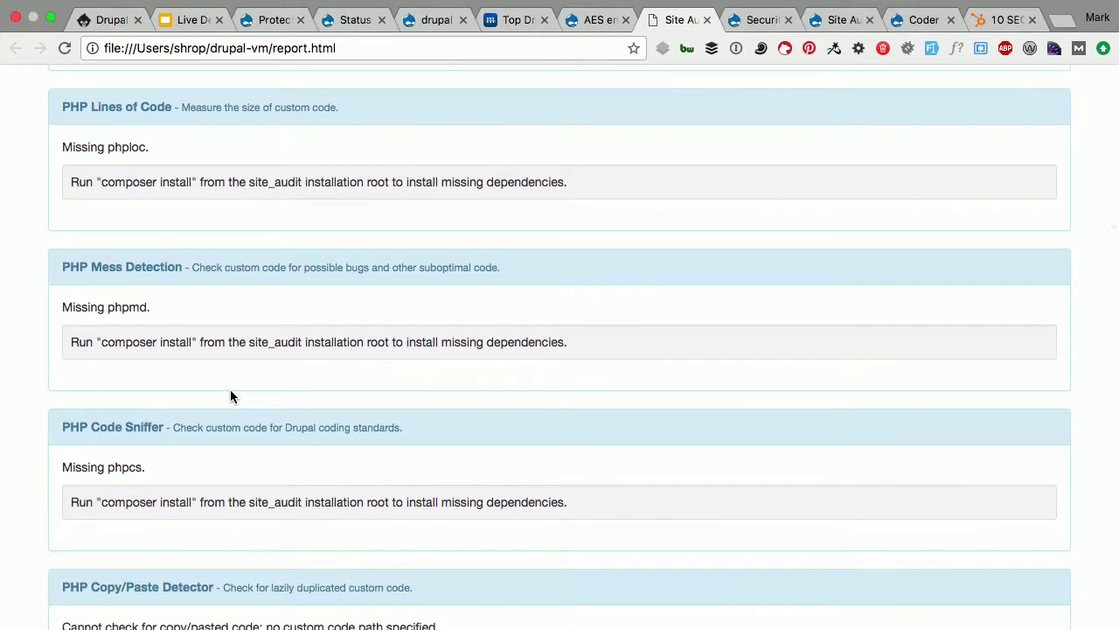
scroll(231, 395, "down", 3)
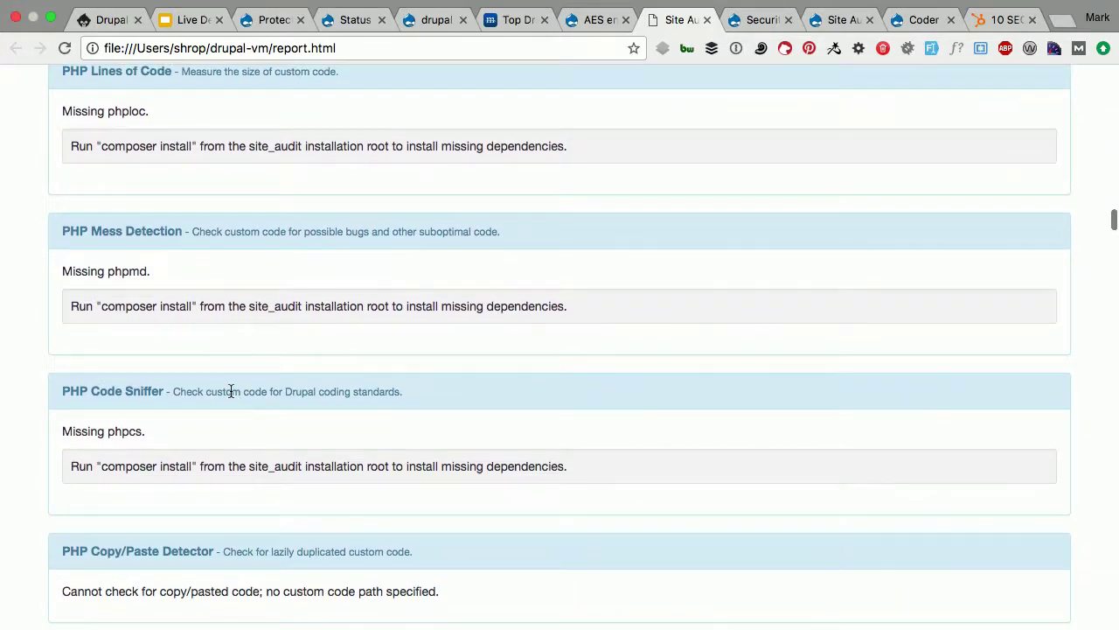
scroll(231, 396, "down", 5)
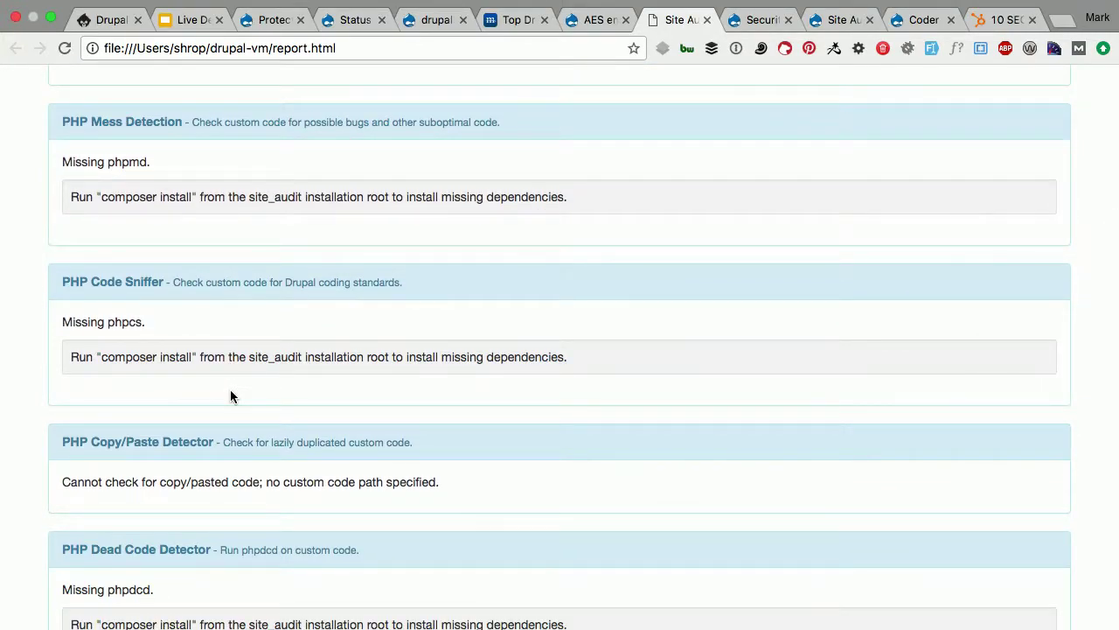
scroll(231, 397, "down", 2)
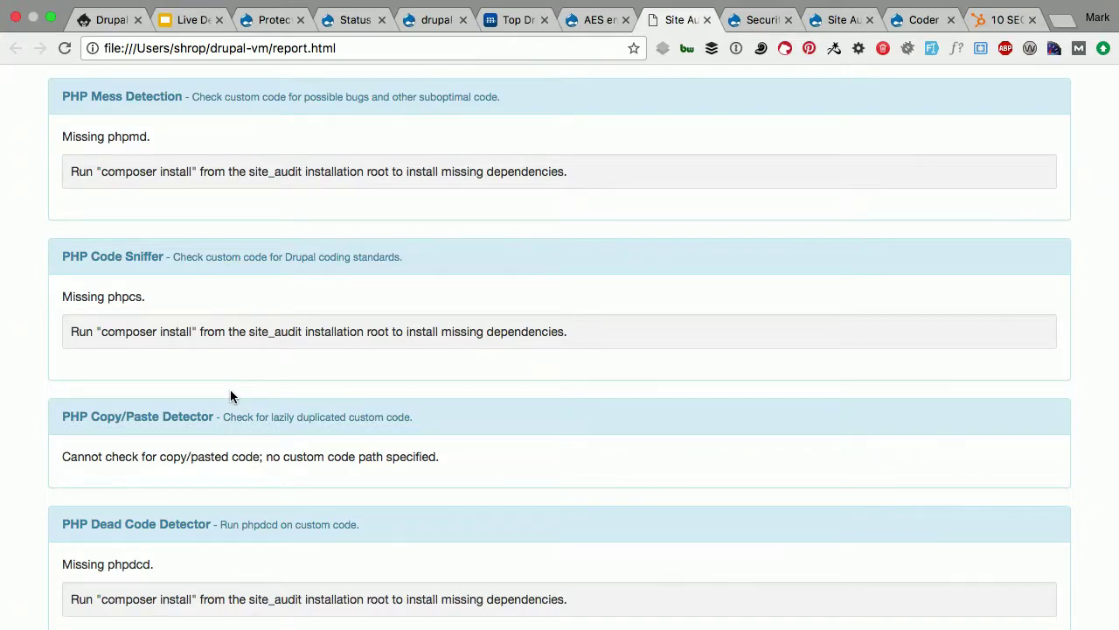
scroll(231, 397, "down", 3)
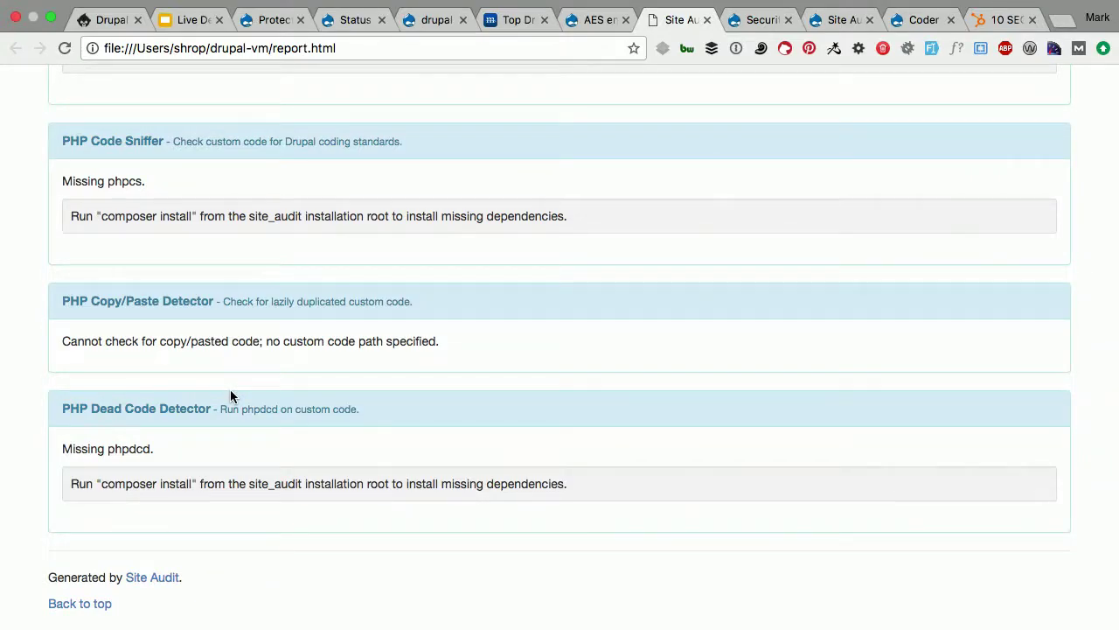
Step: Examine the Content section of the report, covering entity types, duplicate titles, taxonomy vocabularies, field counts and unused fields
scroll(231, 396, "down", 8)
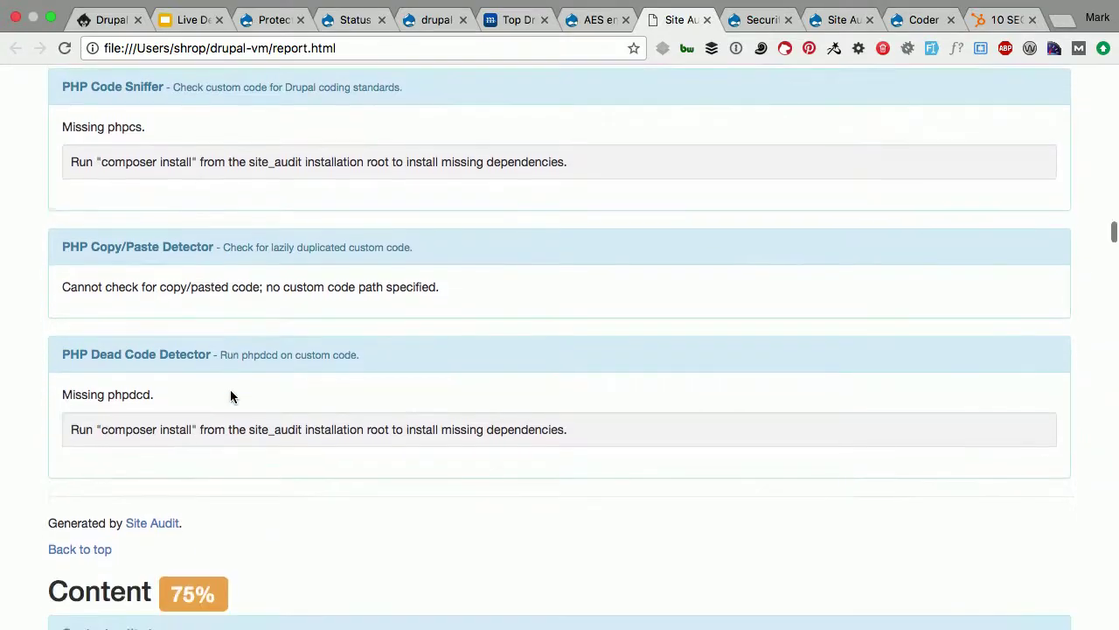
scroll(230, 393, "down", 5)
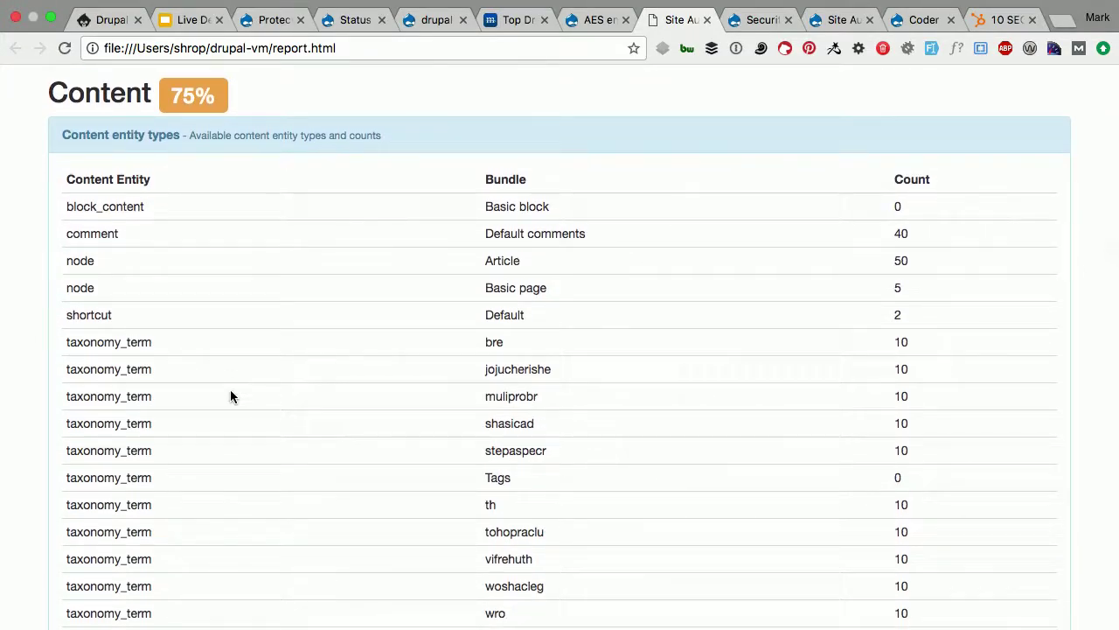
scroll(230, 397, "down", 2)
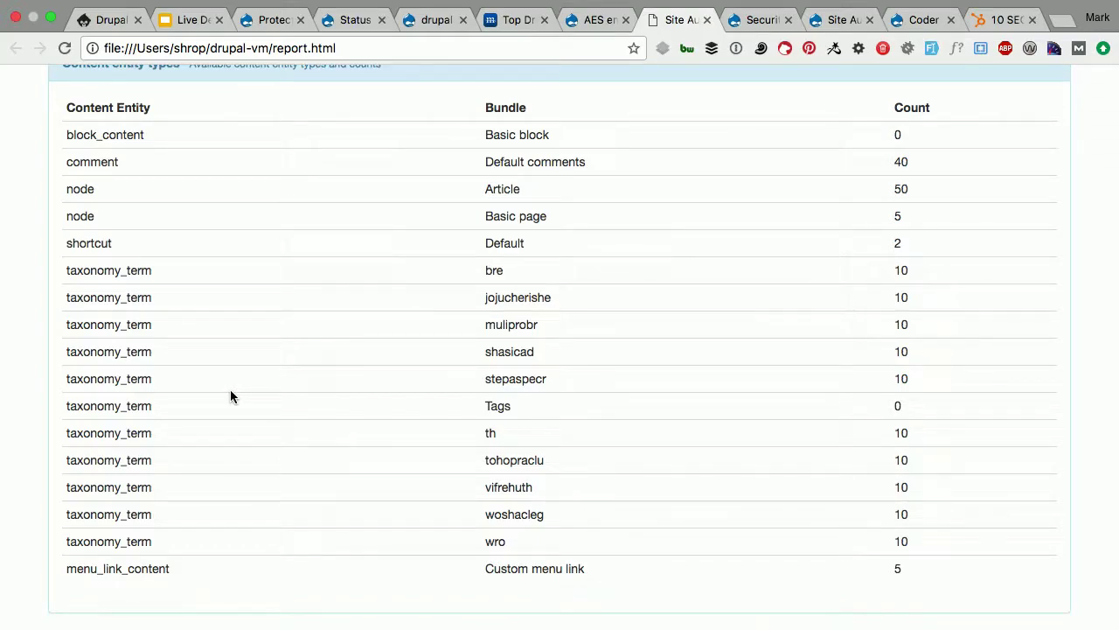
scroll(230, 396, "up", 1)
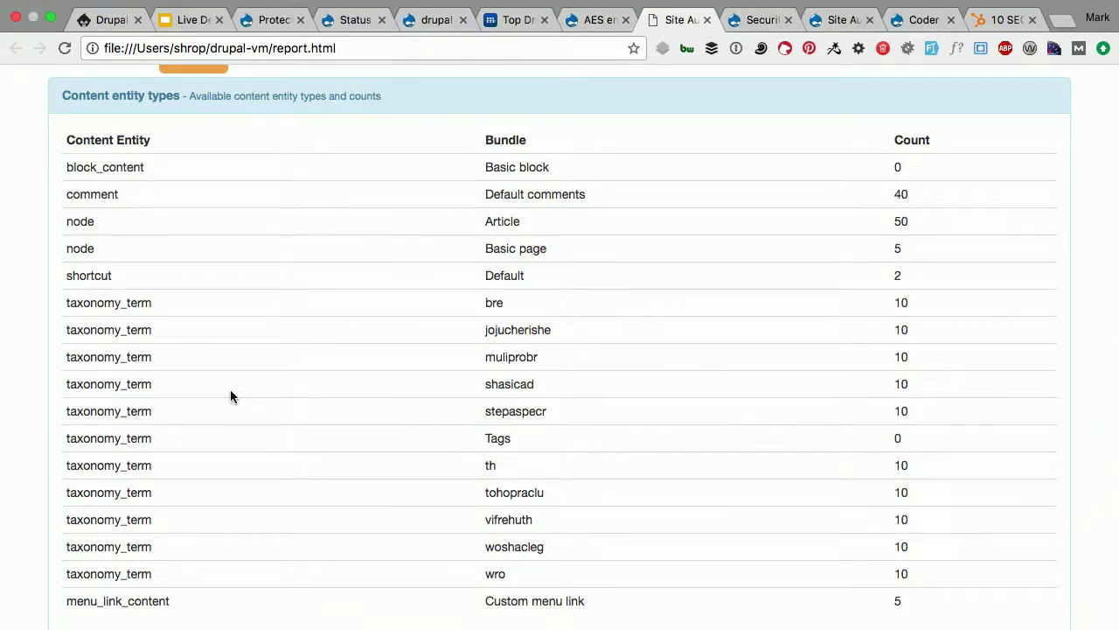
scroll(230, 396, "down", 5)
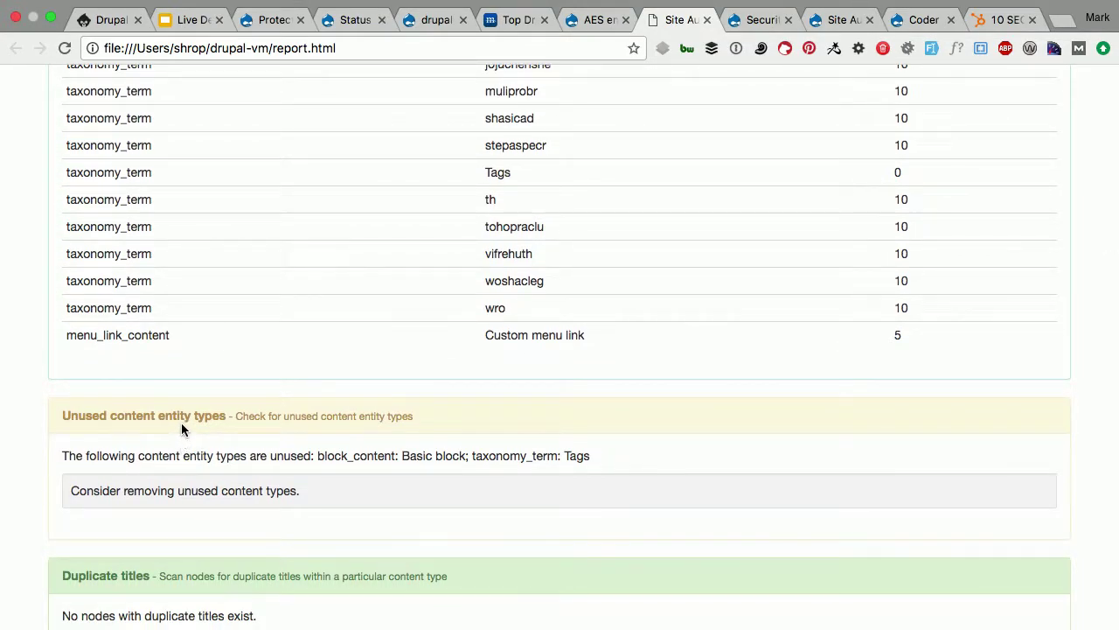
scroll(181, 422, "down", 3)
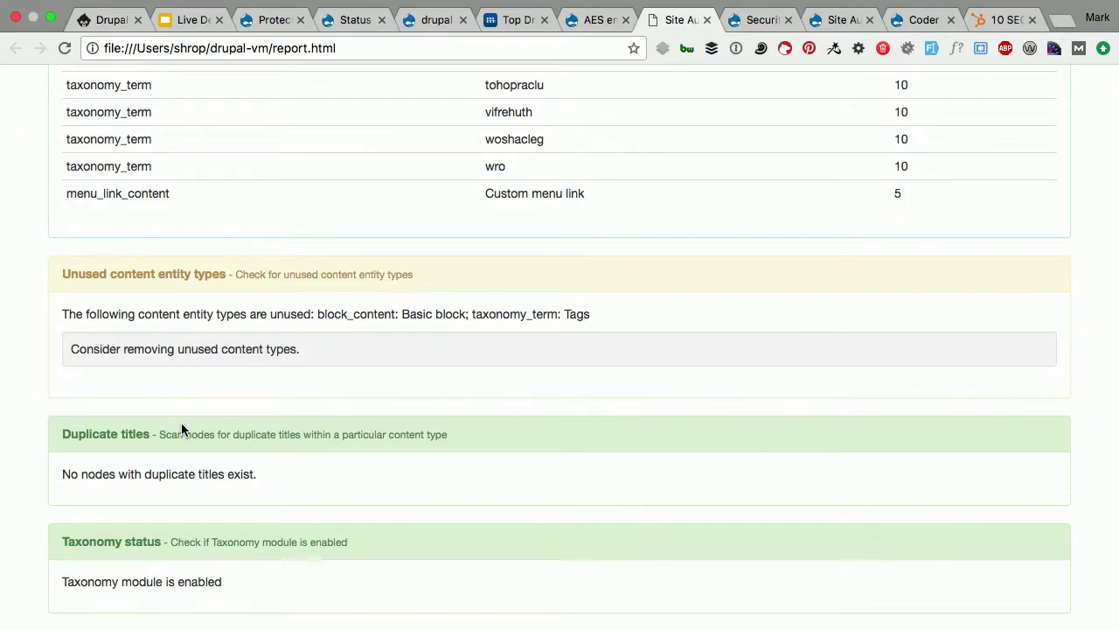
scroll(182, 429, "up", 2)
scroll(181, 422, "down", 1)
scroll(181, 422, "down", 5)
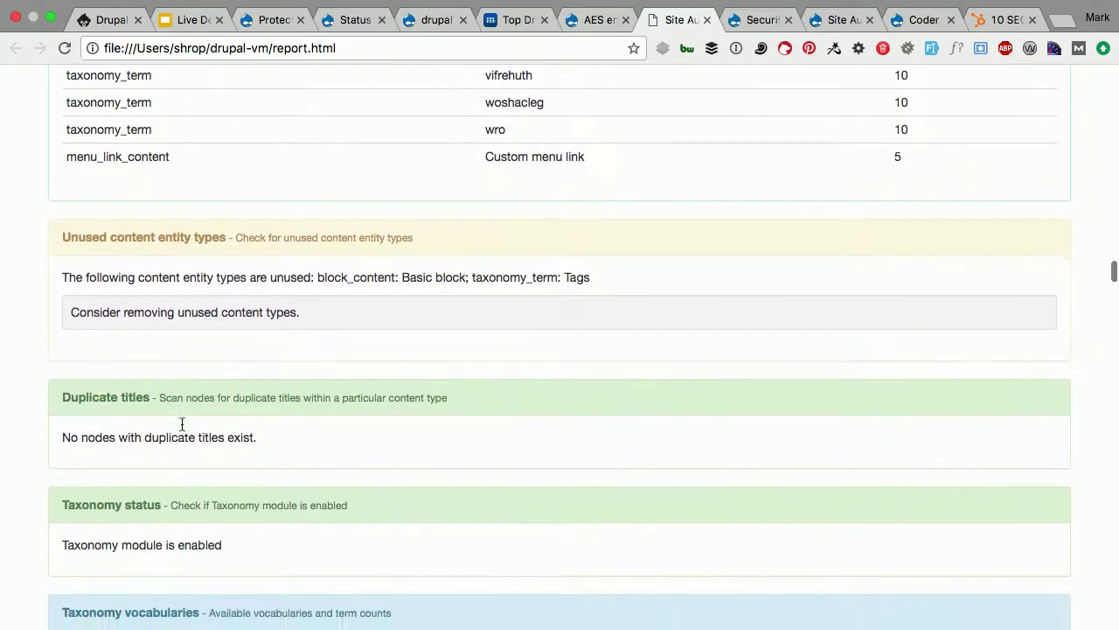
scroll(181, 428, "down", 7)
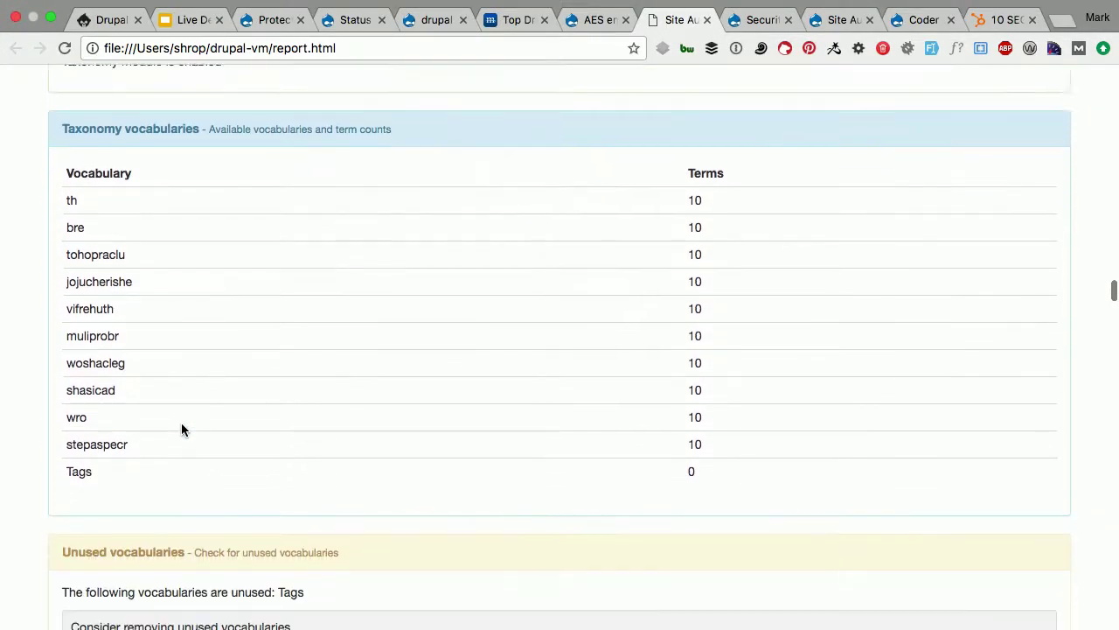
scroll(181, 424, "down", 3)
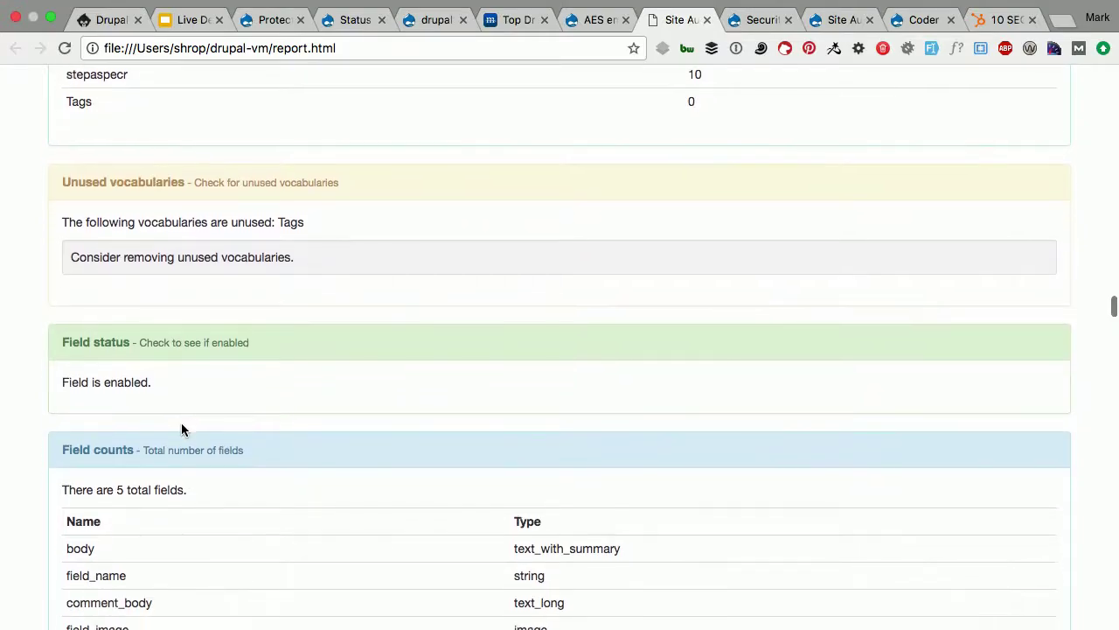
scroll(181, 424, "down", 4)
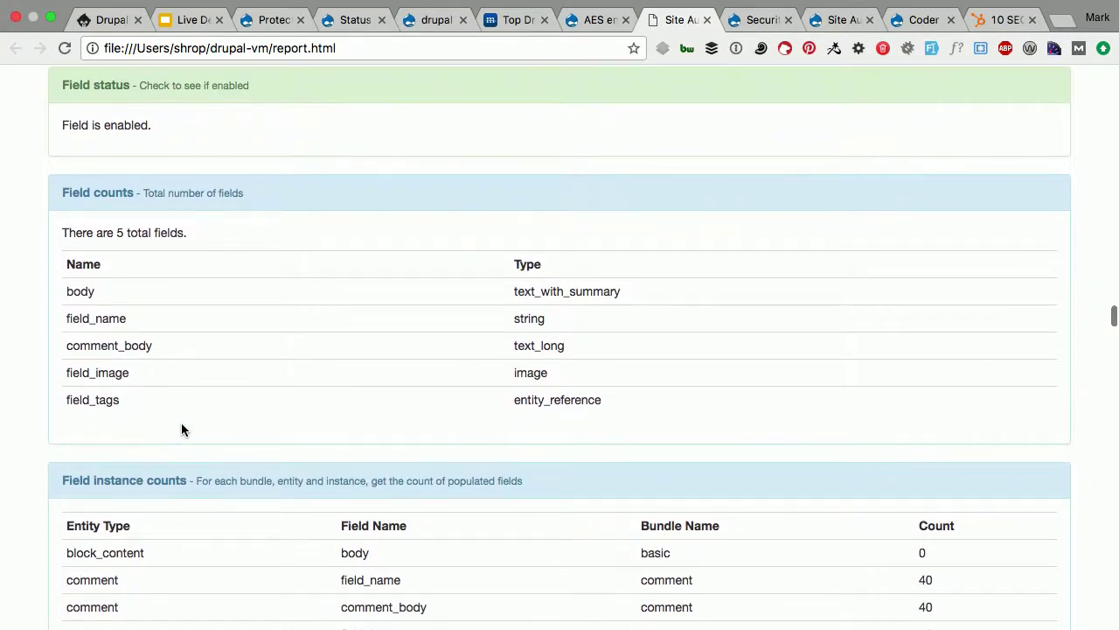
scroll(181, 428, "down", 5)
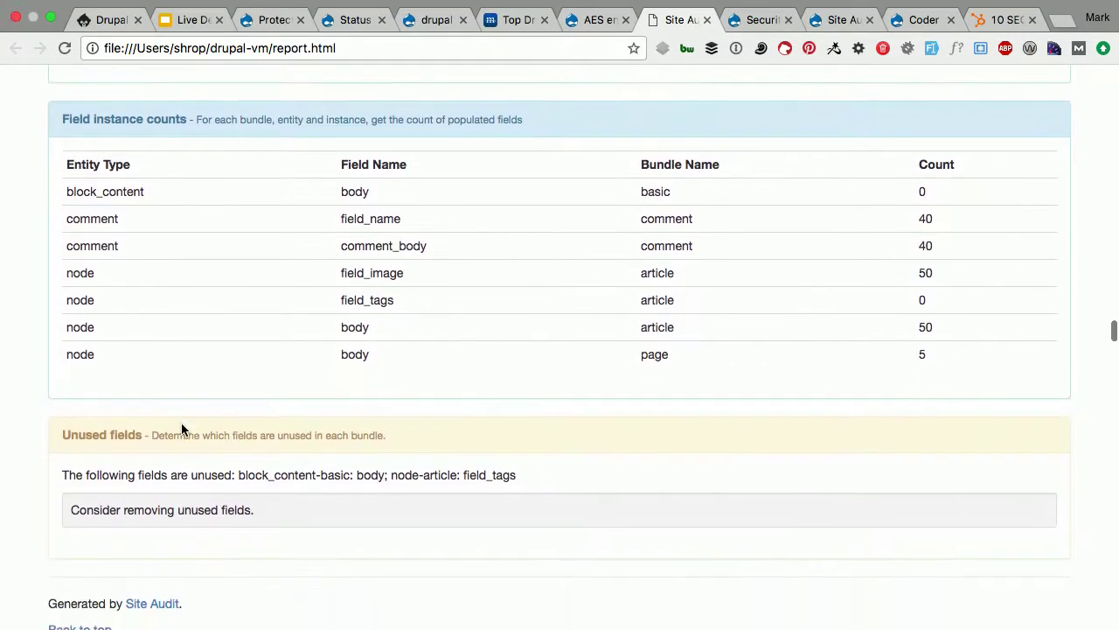
Step: Review the Extensions section of the report, including the extension count and the development, duplicate and unrecommended module checks
scroll(181, 424, "down", 3)
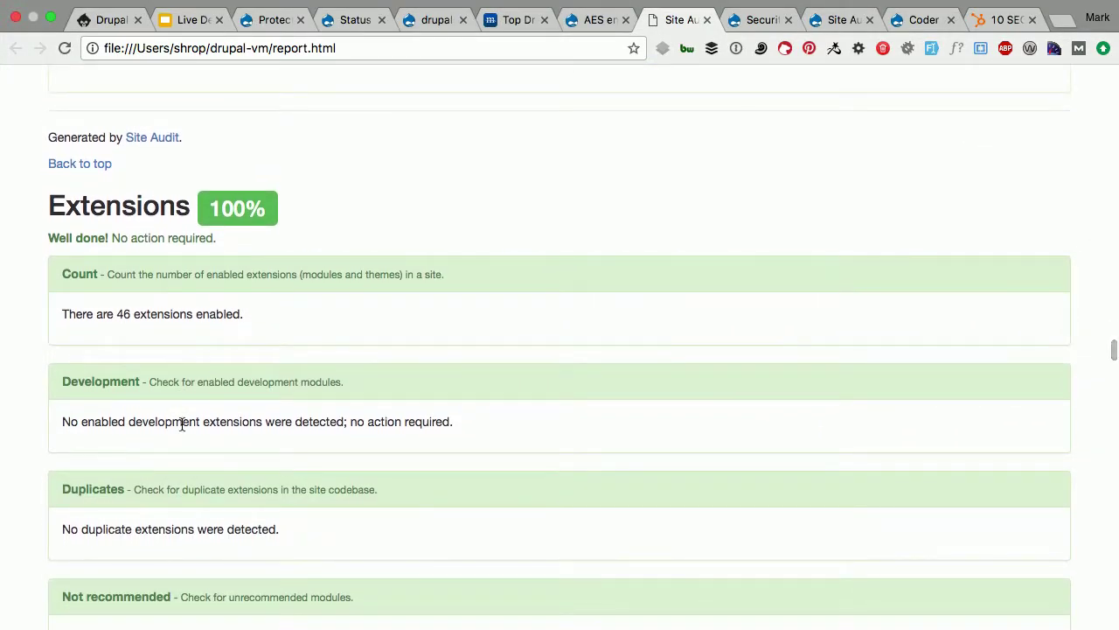
scroll(181, 424, "down", 1)
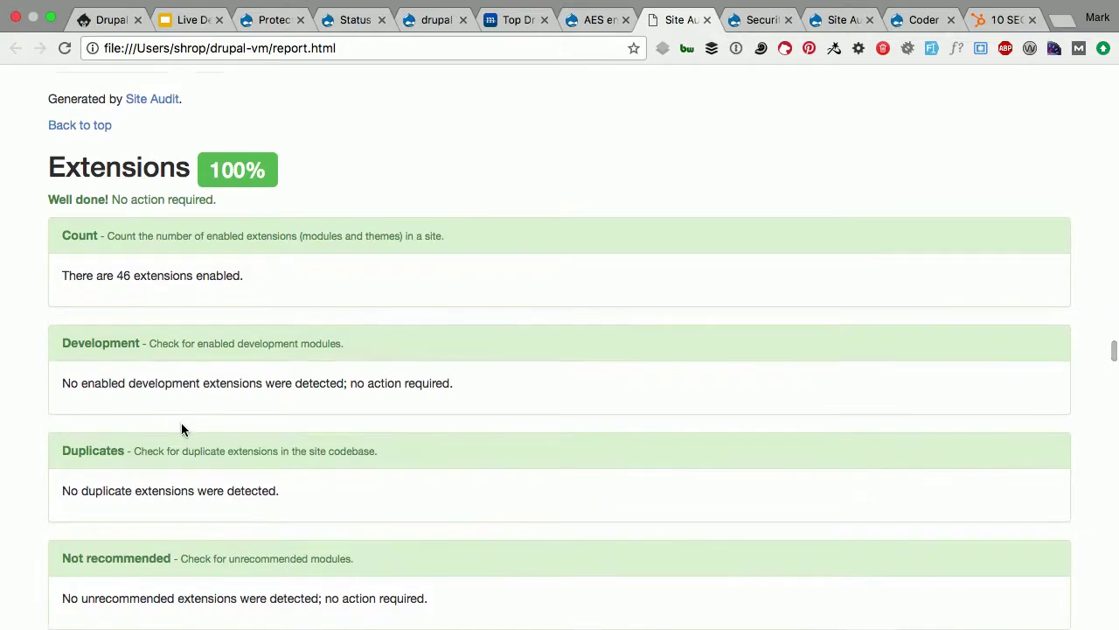
scroll(181, 424, "down", 1)
scroll(181, 426, "up", 3)
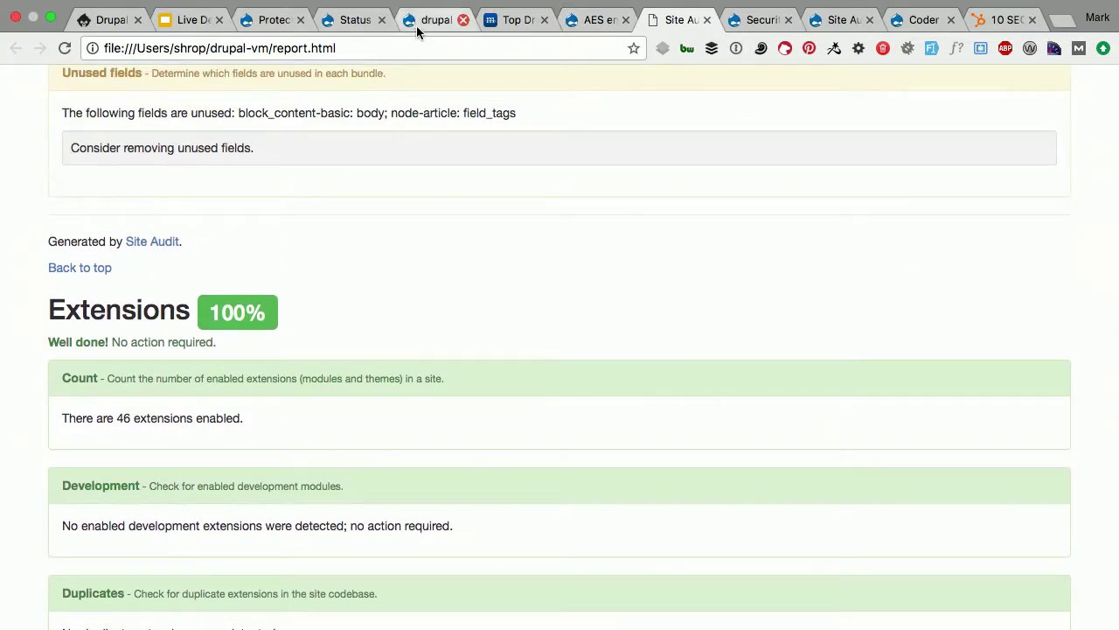
Step: Switch to the Drupal site's administration and open the Extend page to look through its core modules
left_click(344, 21)
left_click(361, 119)
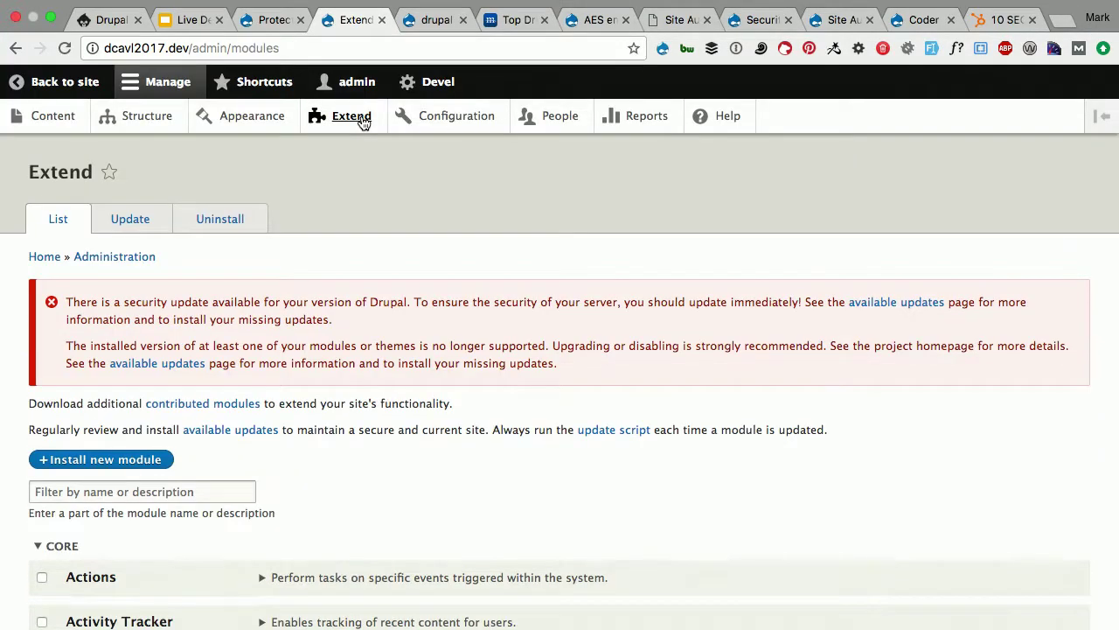
scroll(361, 149, "down", 5)
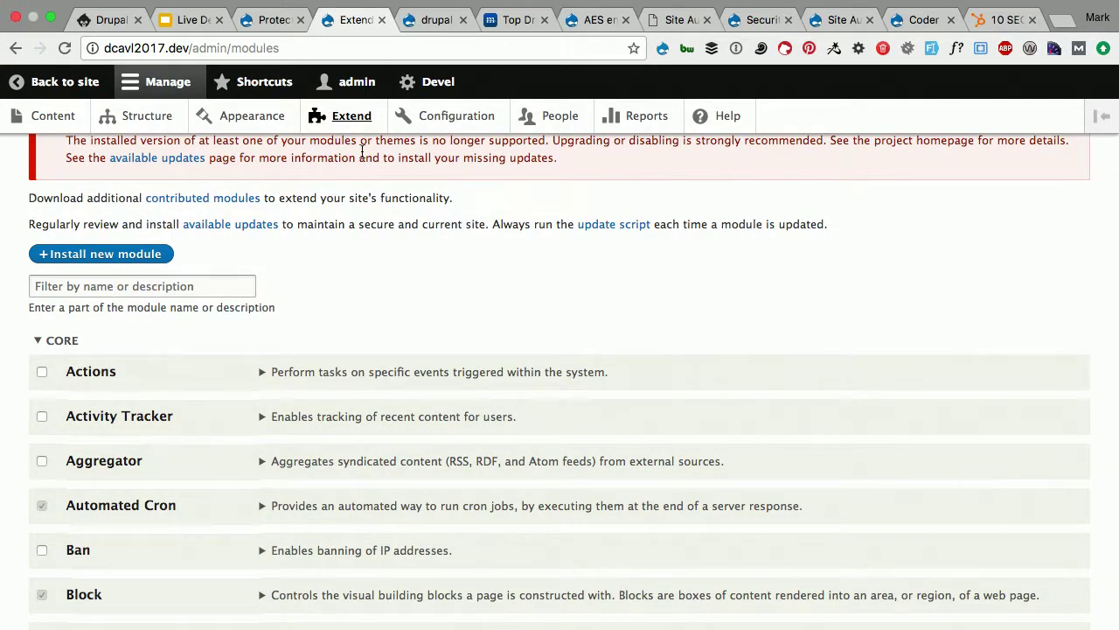
Step: Look over the beginning of the Core module list and collapse the Core group
scroll(359, 171, "down", 4)
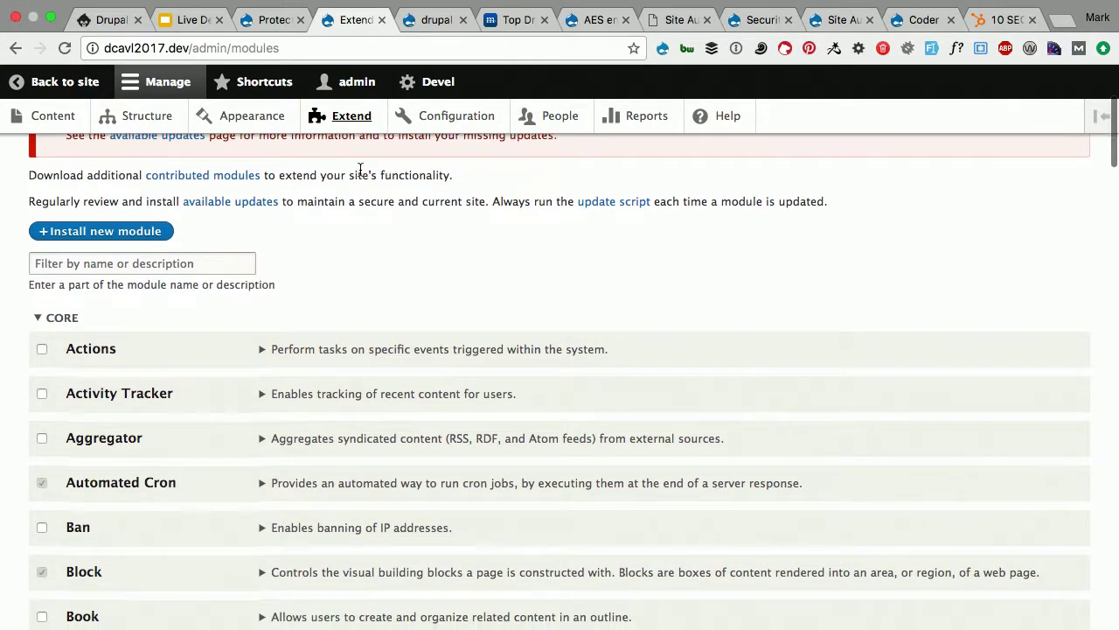
scroll(359, 171, "down", 12)
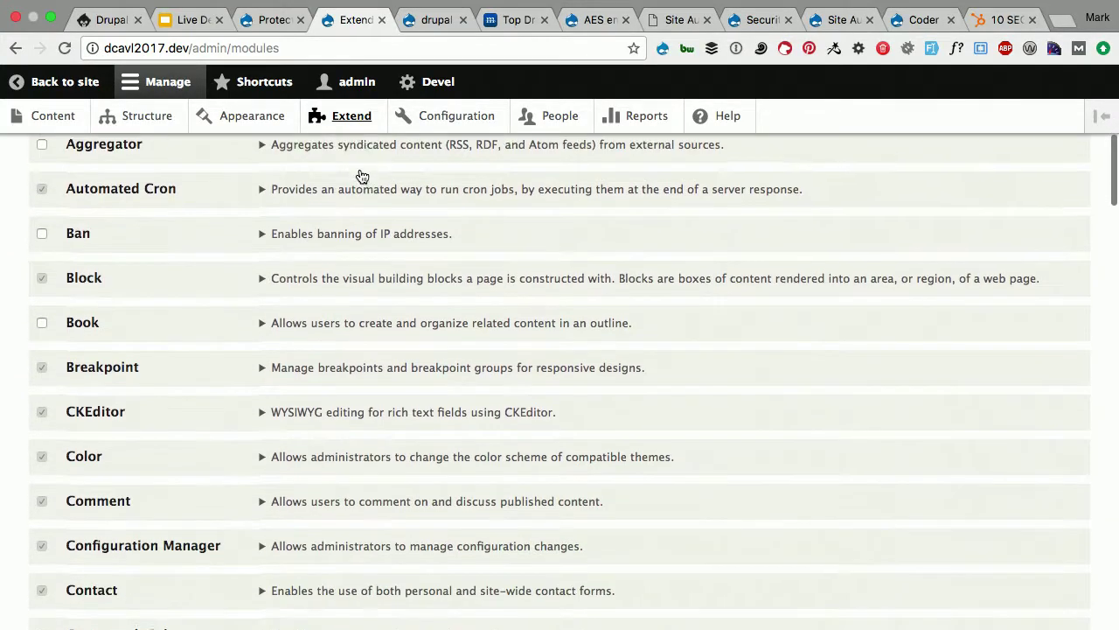
scroll(359, 175, "up", 18)
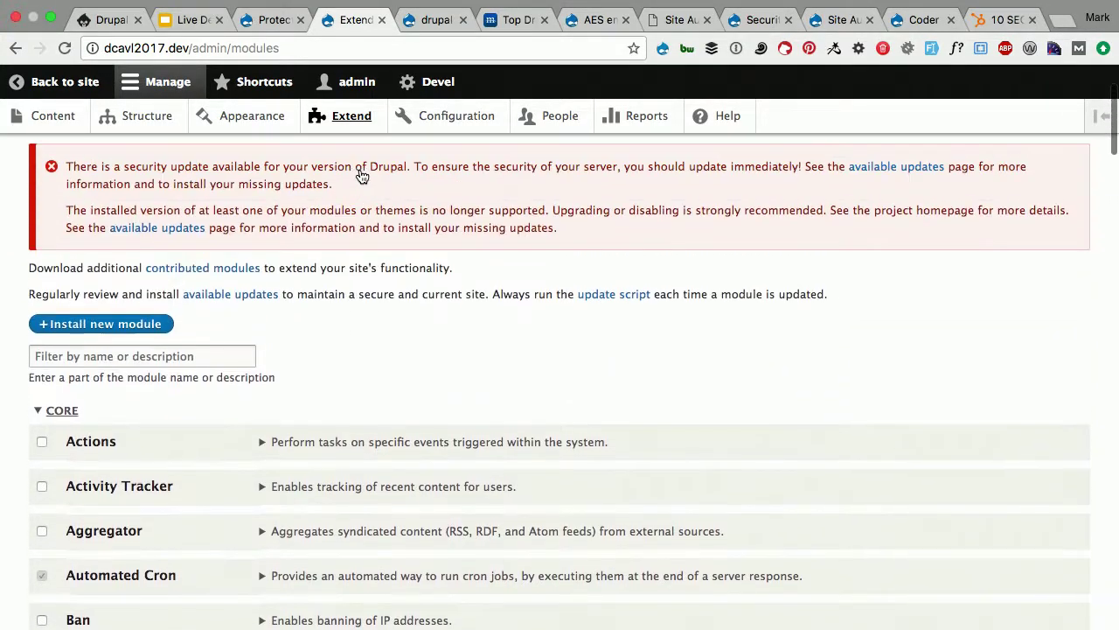
left_click(64, 411)
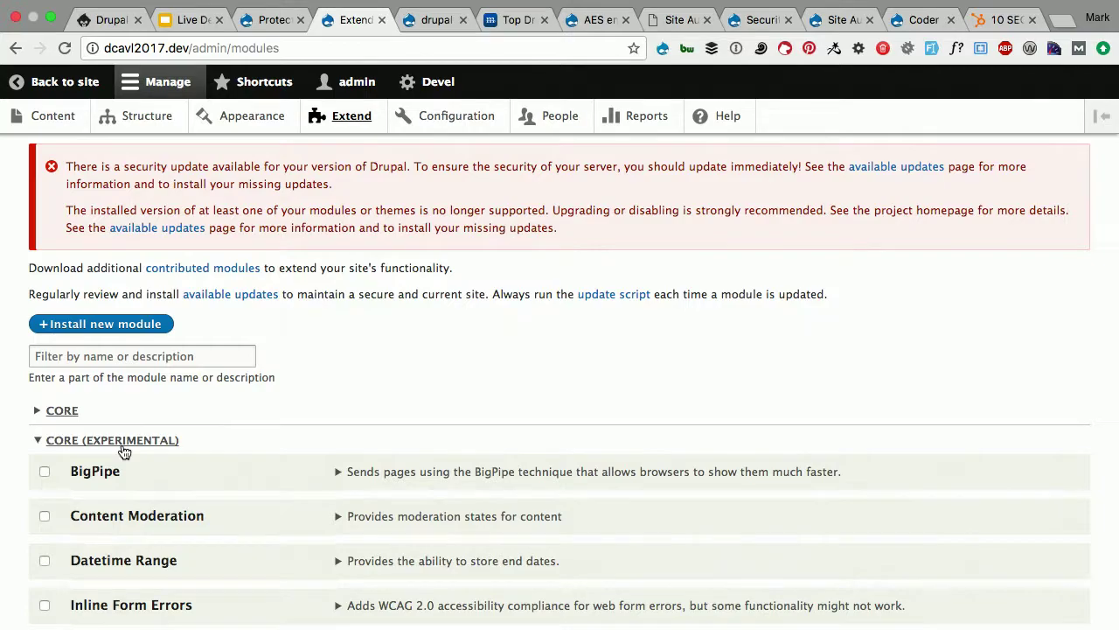
Step: Look through the experimental core modules, from BigPipe to Settings Tray, and collapse their group
scroll(110, 429, "down", 4)
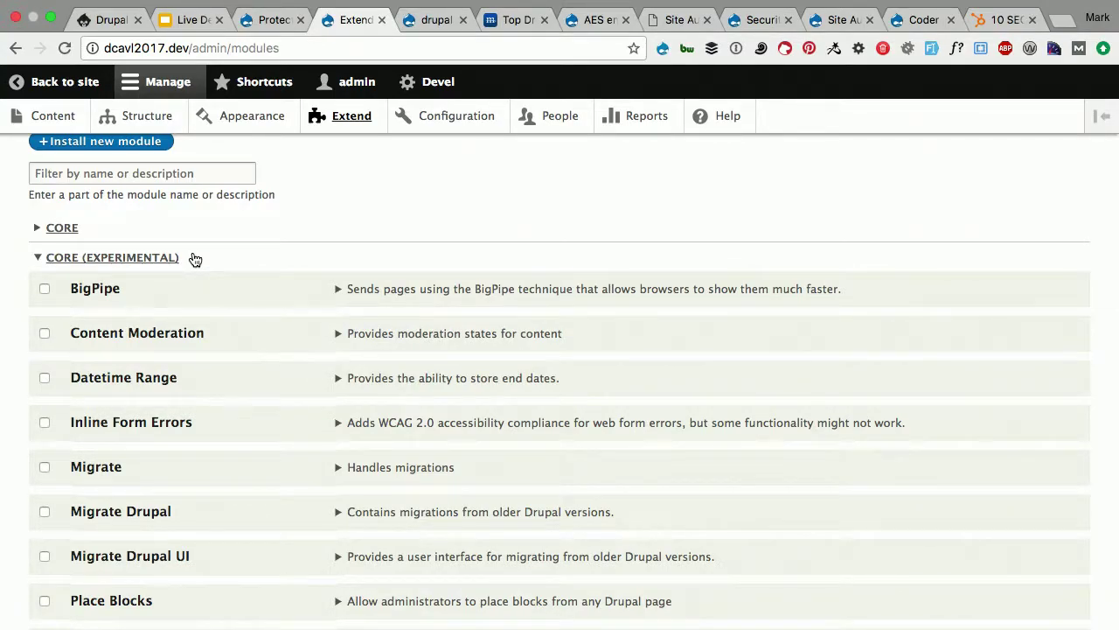
scroll(194, 259, "down", 1)
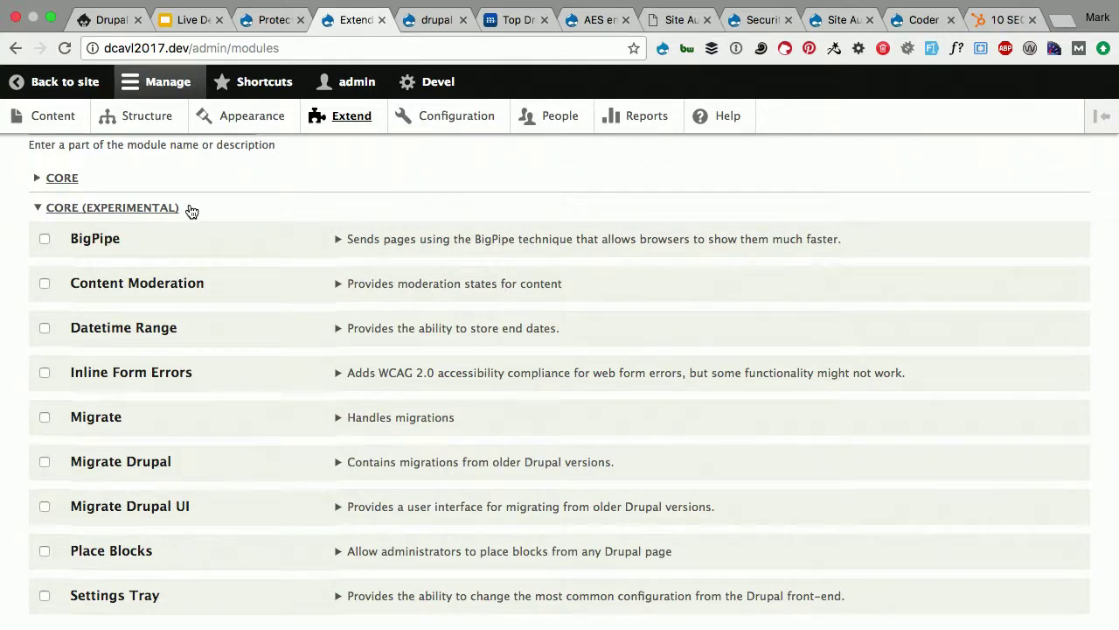
scroll(192, 211, "down", 1)
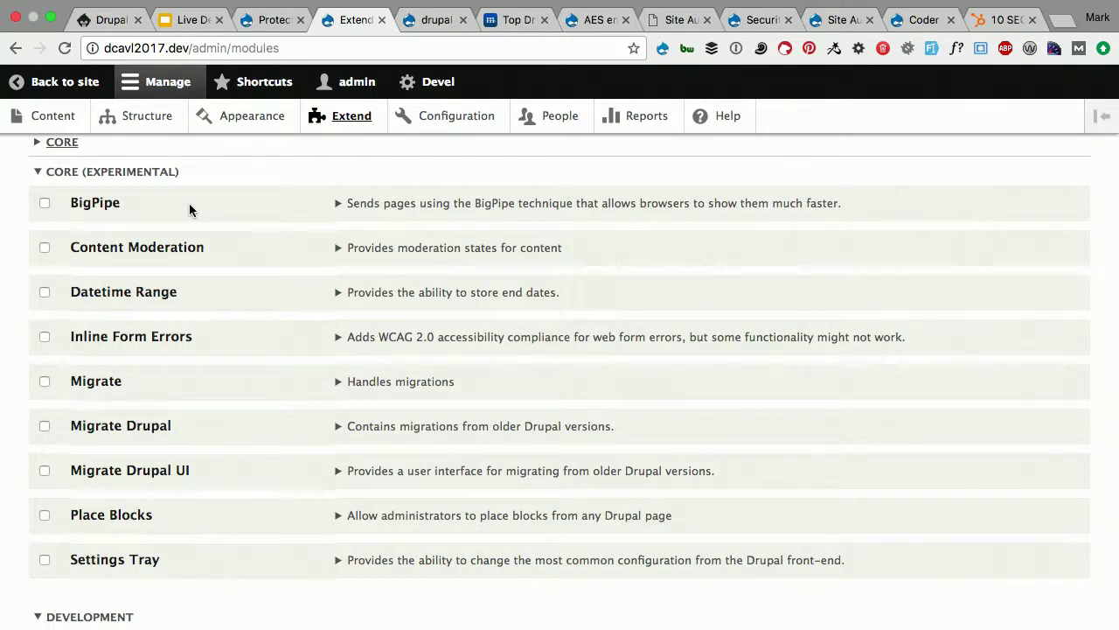
left_click(68, 173)
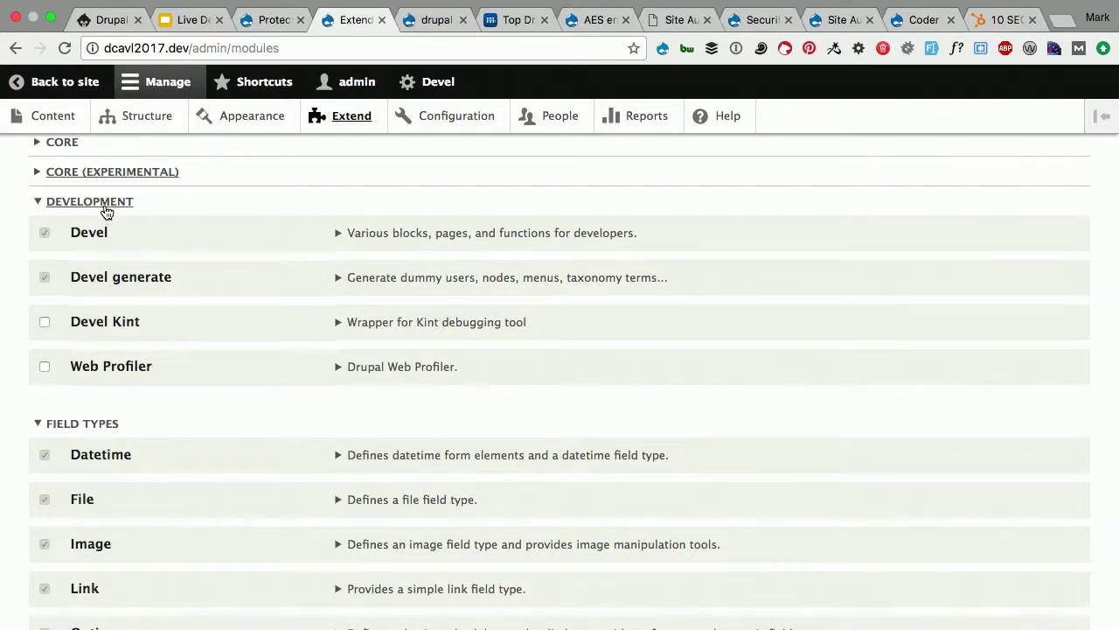
Step: Review the remaining module groups, from Development and Field Types through Multilingual, Other and Security to Web Services
scroll(108, 251, "down", 2)
scroll(108, 251, "down", 12)
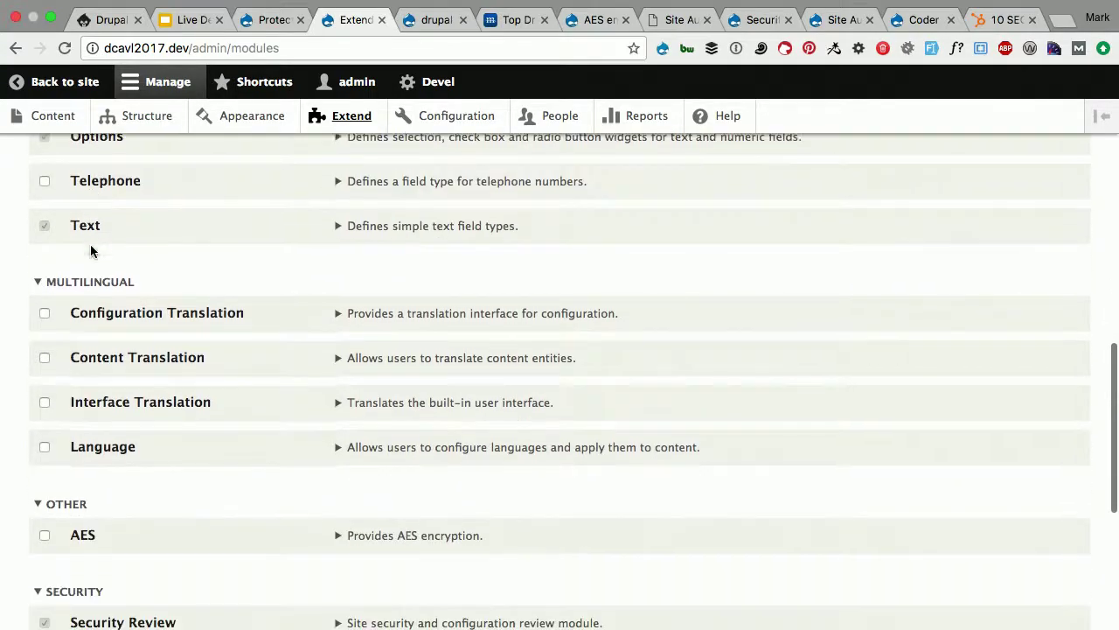
scroll(91, 253, "down", 7)
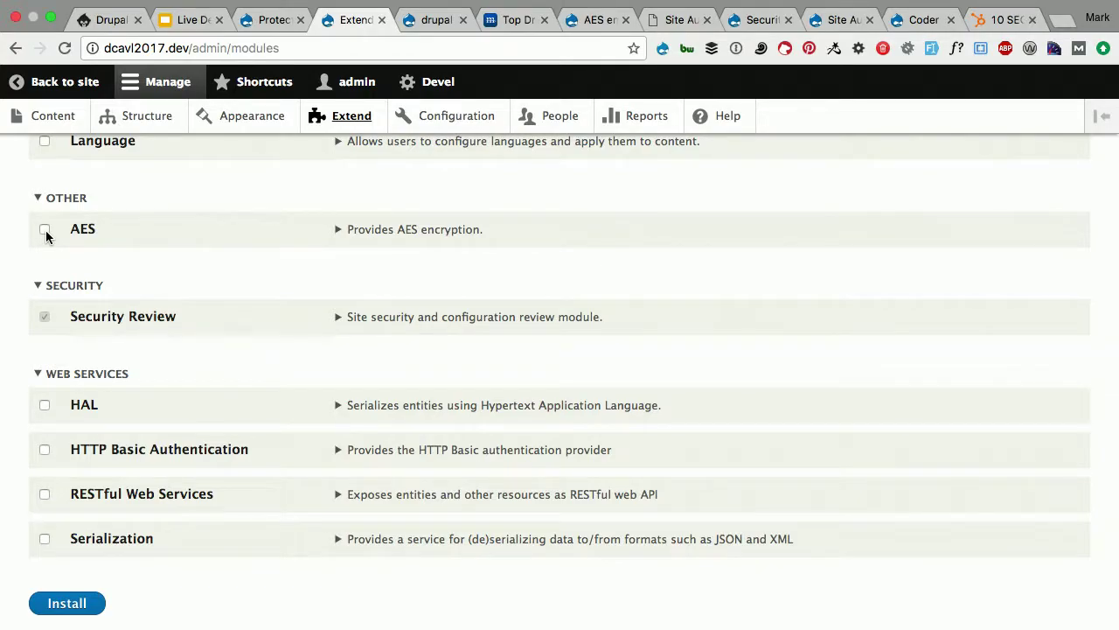
scroll(46, 230, "down", 1)
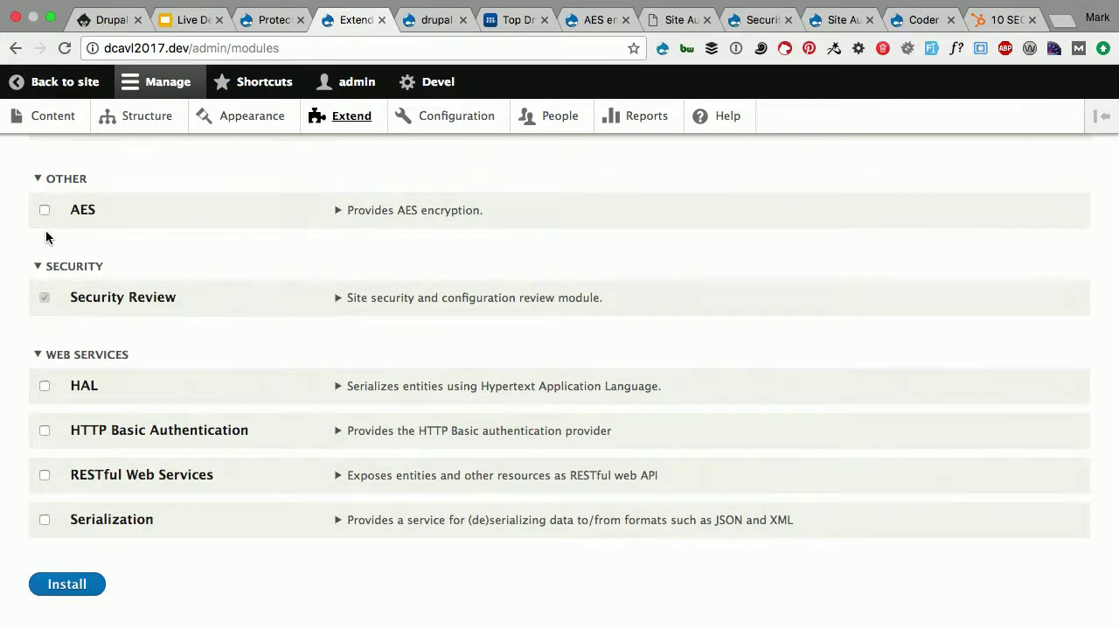
scroll(285, 255, "down", 1)
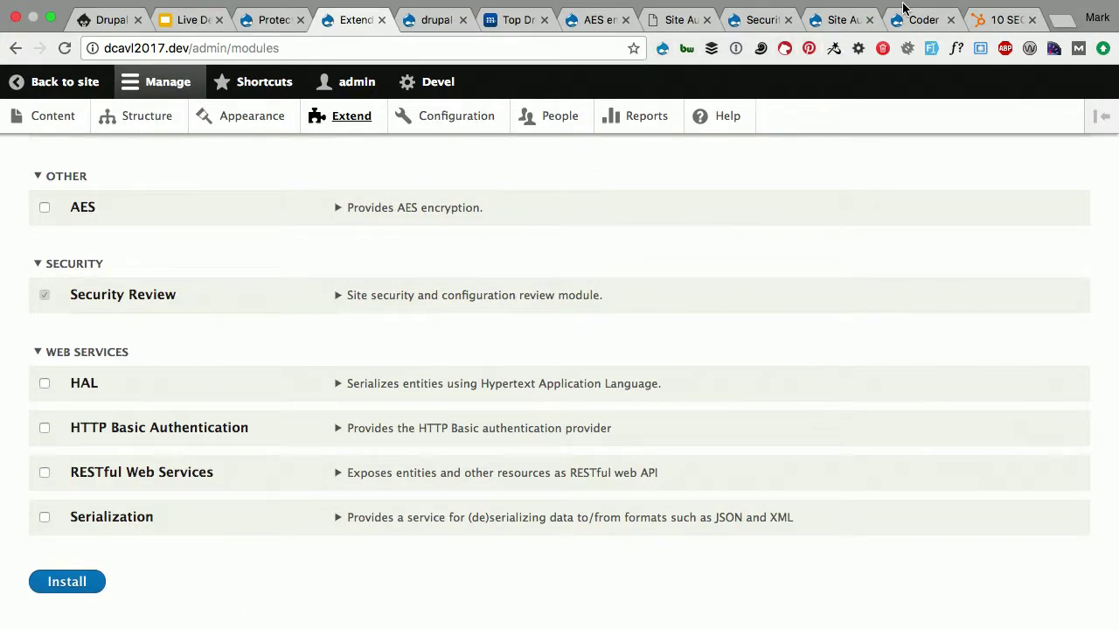
Step: Open the Coder project page on drupal.org and read its description and the phpcs usage example
left_click(918, 22)
scroll(680, 344, "down", 5)
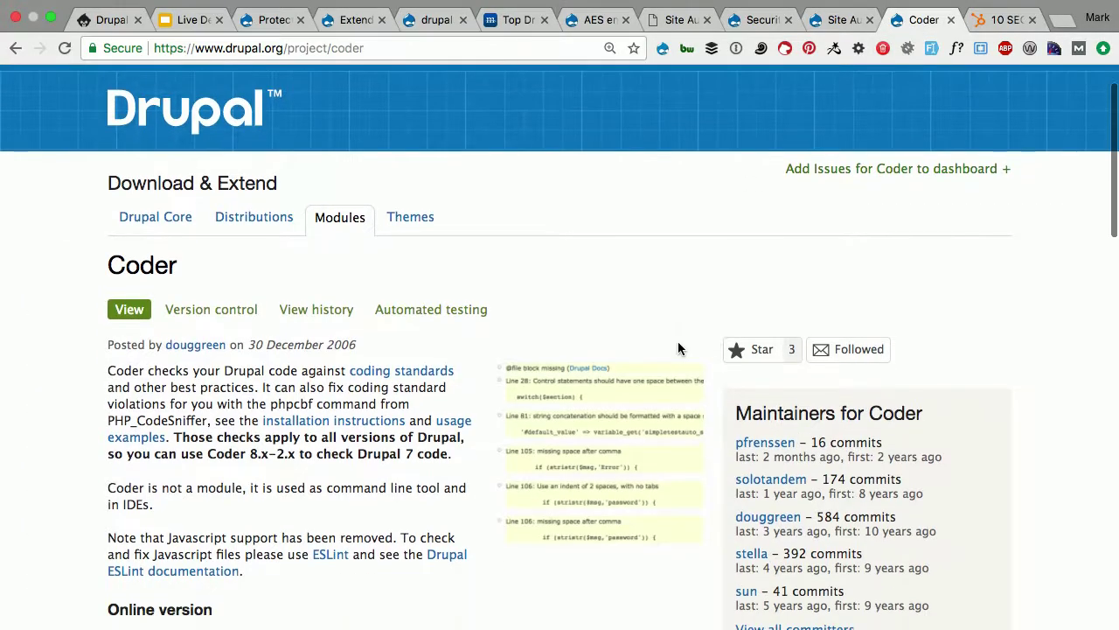
scroll(680, 348, "down", 6)
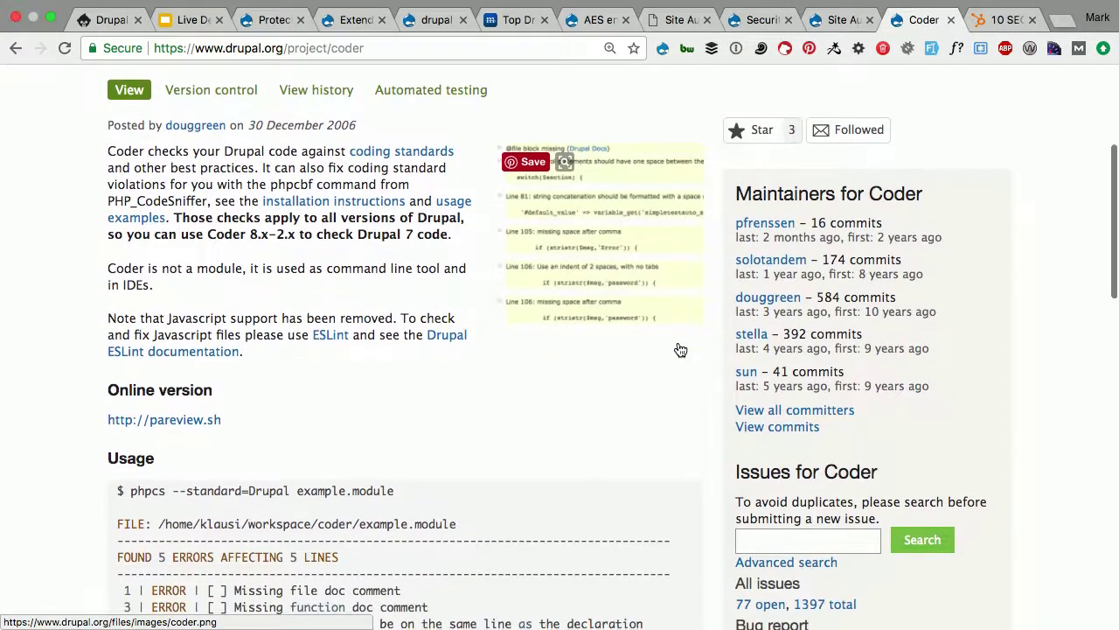
scroll(679, 348, "down", 1)
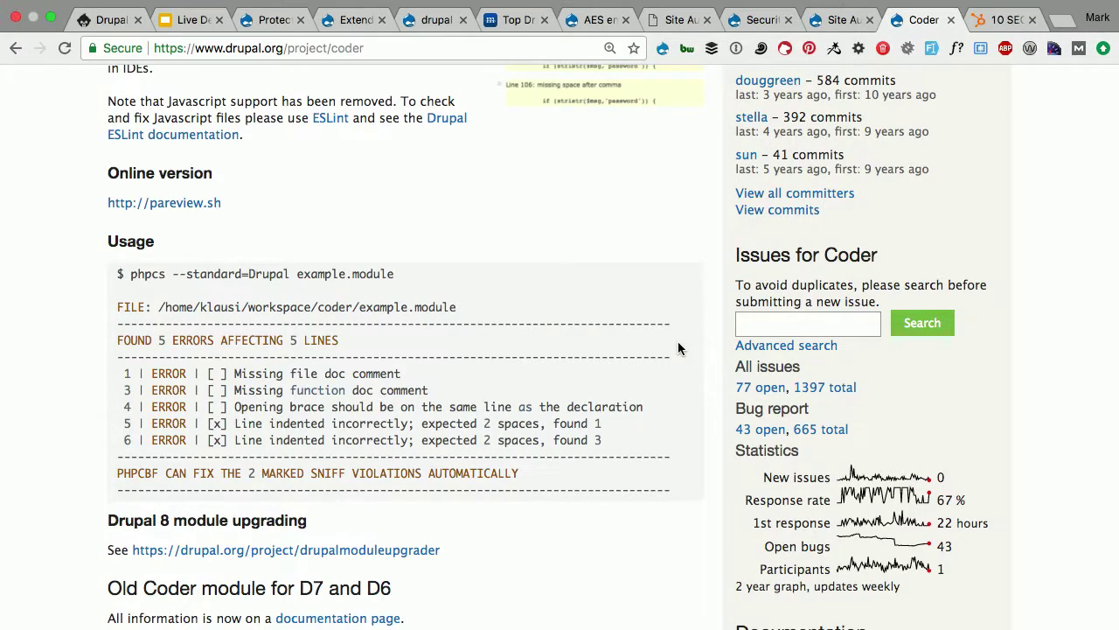
Step: Switch to the terminal session of the dcavl2017-livedemo project
key("super+Tab")
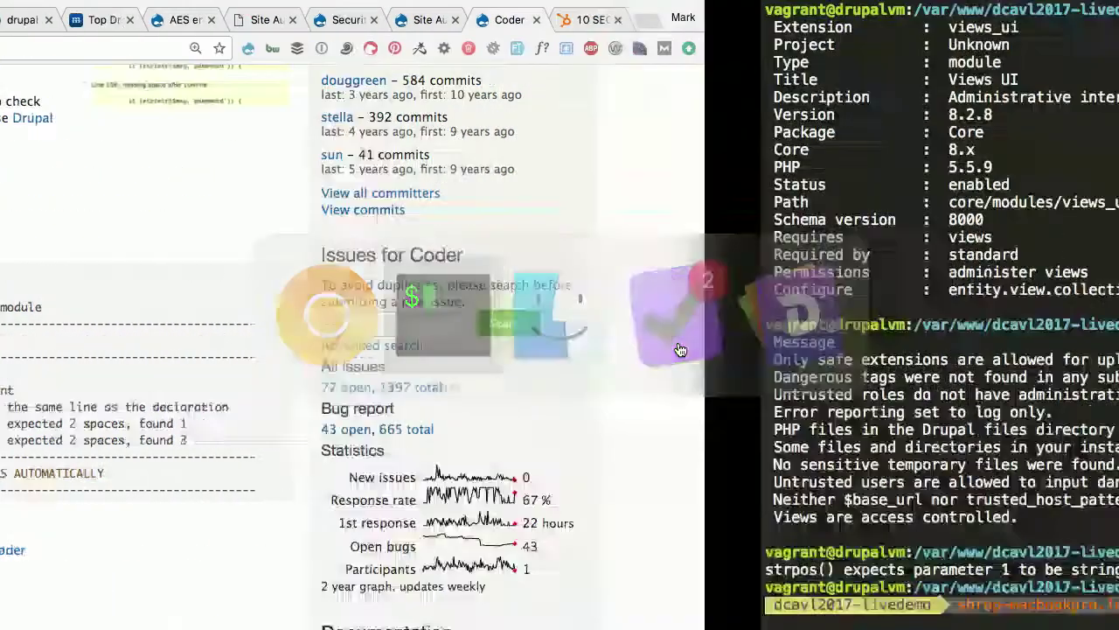
type("php")
key("BackSpace")
key("BackSpace")
key("BackSpace")
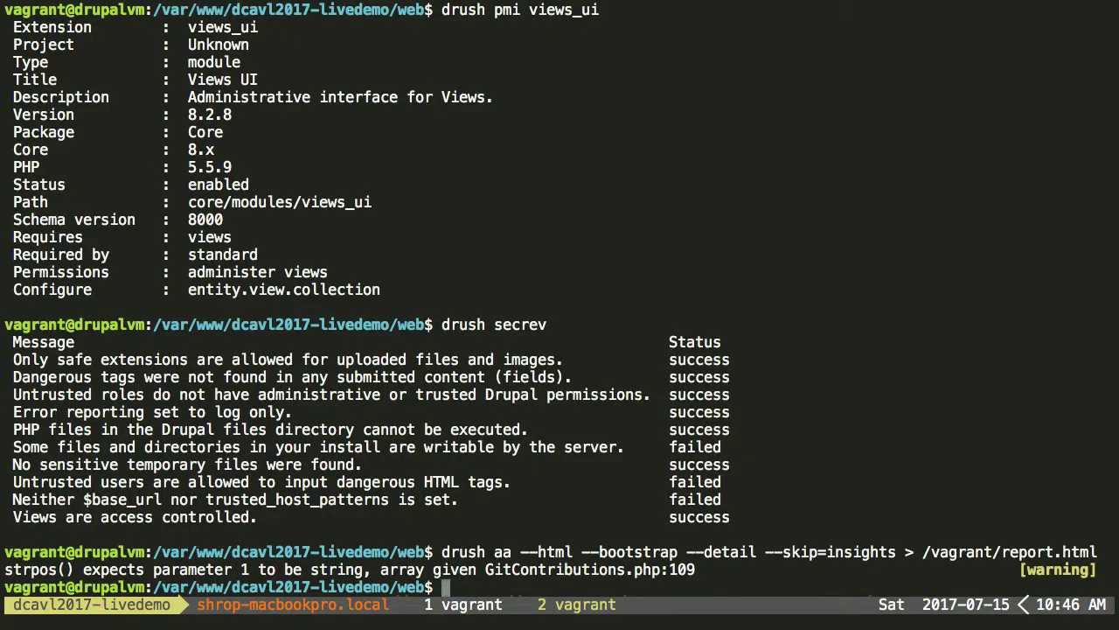
Step: Restore the split-pane layout from the zoomed vagrant pane and move to the local shell pane beside it
key("ctrl+b")
key("z")
key("ctrl+b")
key("Left")
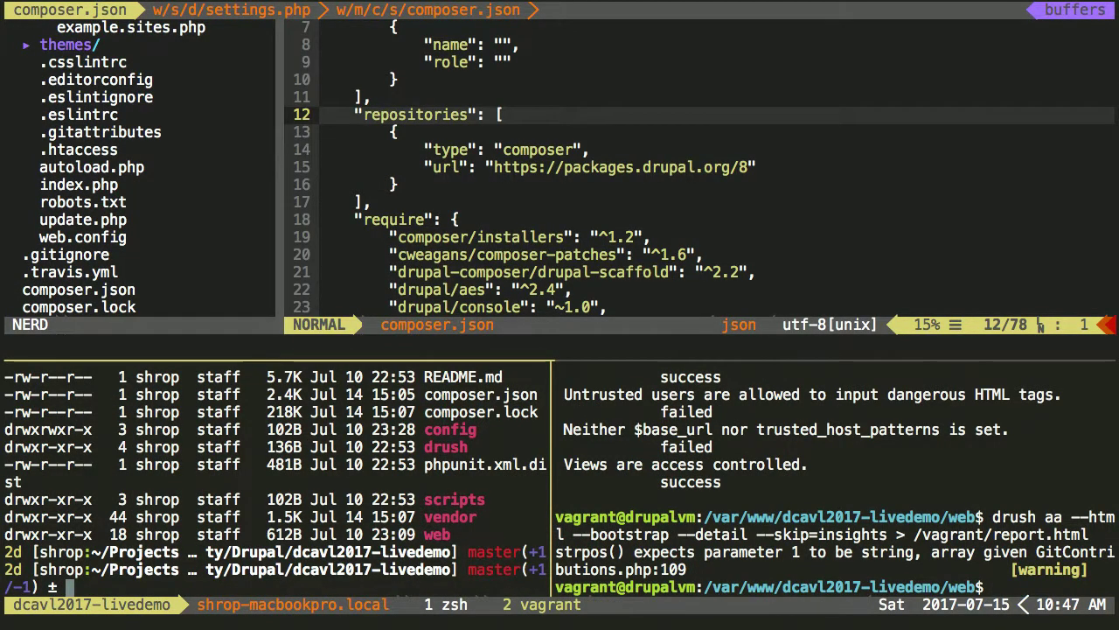